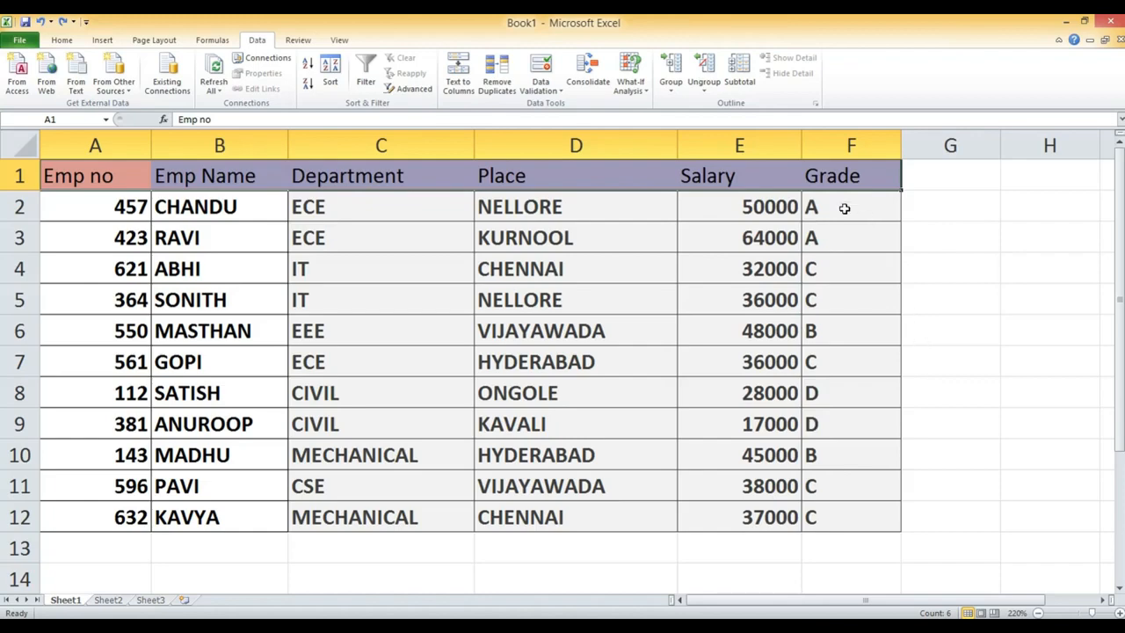
# - Select the header cells A1 to F1, from Emp no to Grade, and turn on Filter for the table
pyautogui.click(1002, 216)
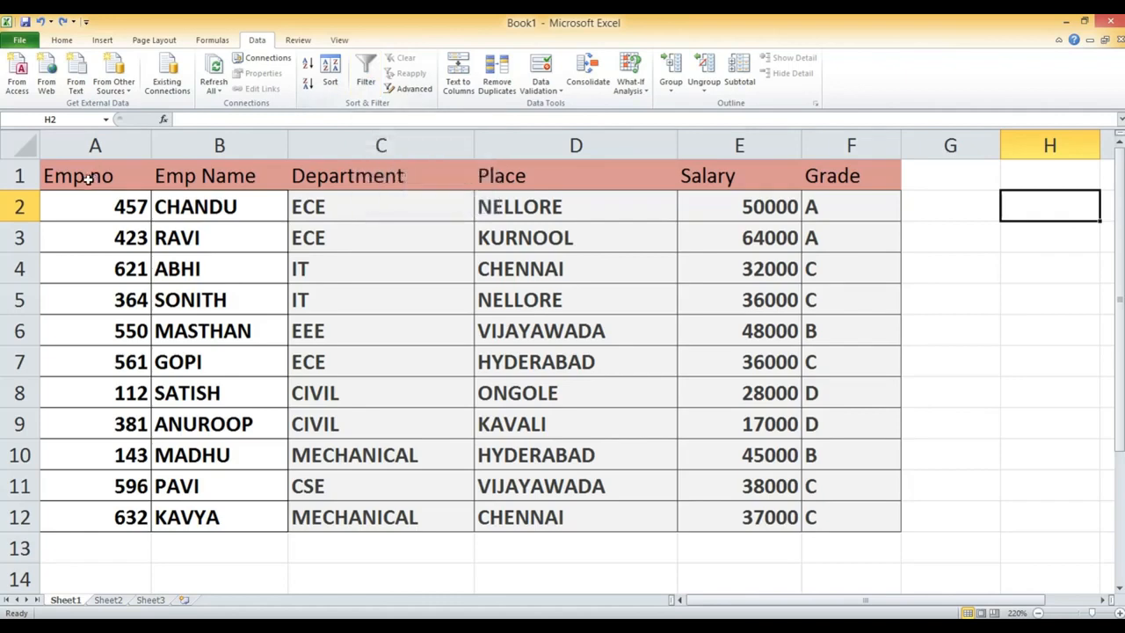
pyautogui.moveTo(45, 179); pyautogui.dragTo(814, 164)
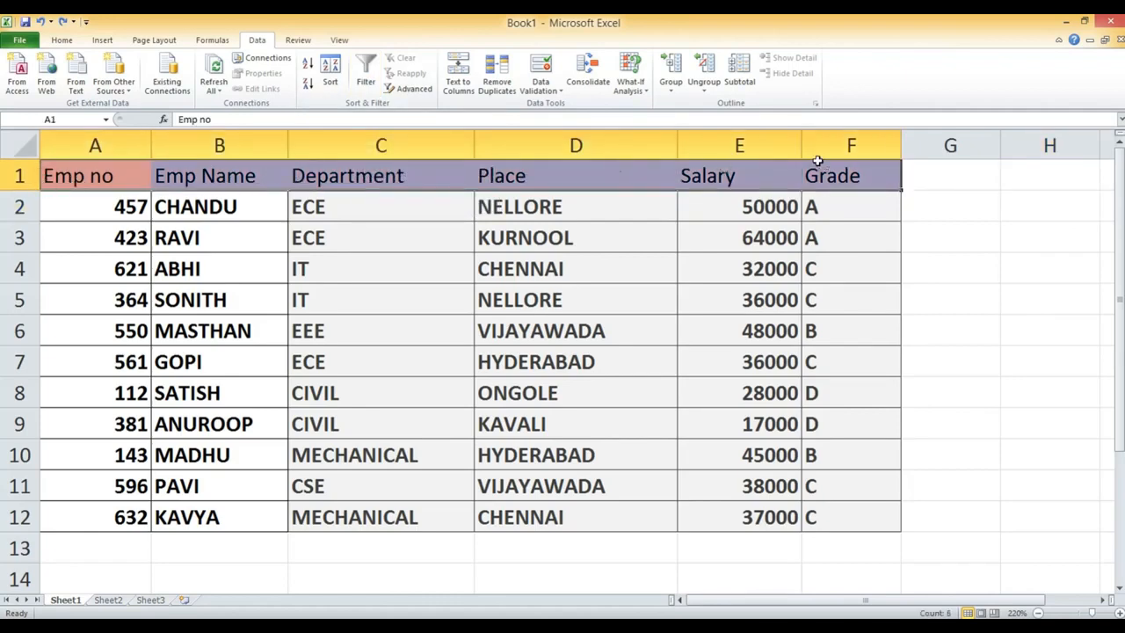
pyautogui.click(370, 76)
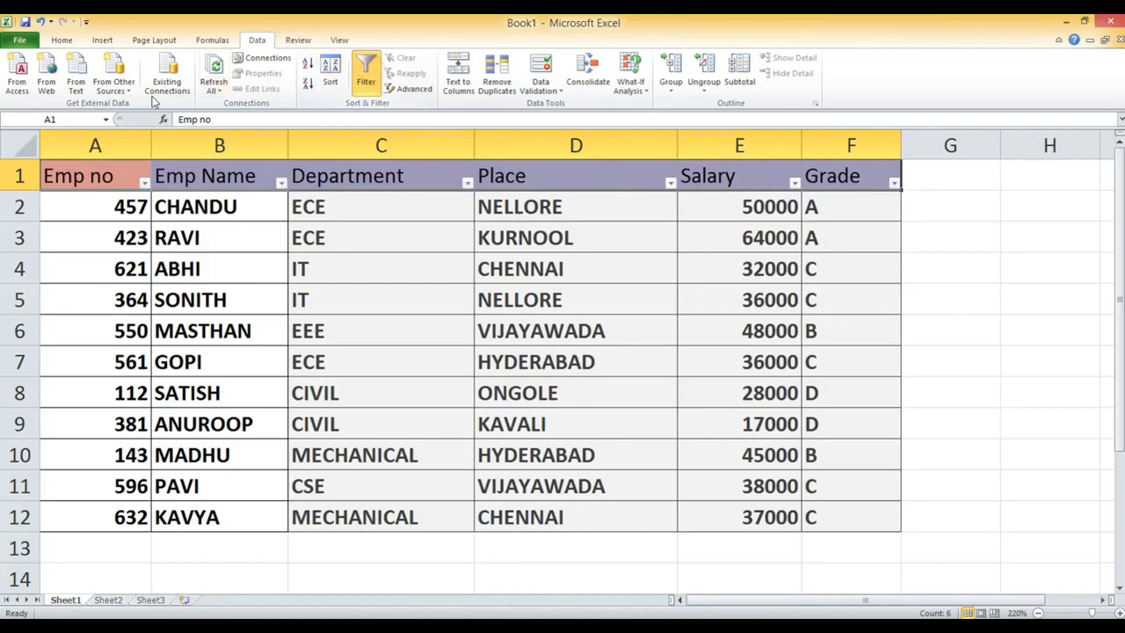
pyautogui.moveTo(116, 158)
pyautogui.mouseDown()
pyautogui.moveTo(154, 204)
pyautogui.moveTo(919, 193)
pyautogui.moveTo(645, 156)
pyautogui.moveTo(122, 149)
pyautogui.mouseUp()
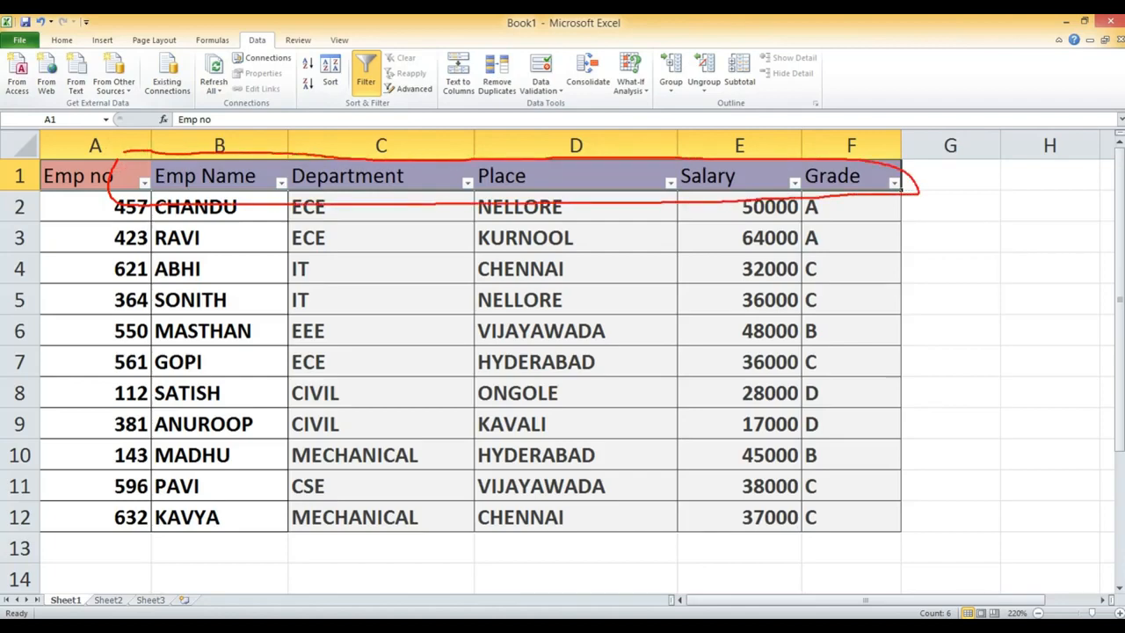
pyautogui.press('Escape')
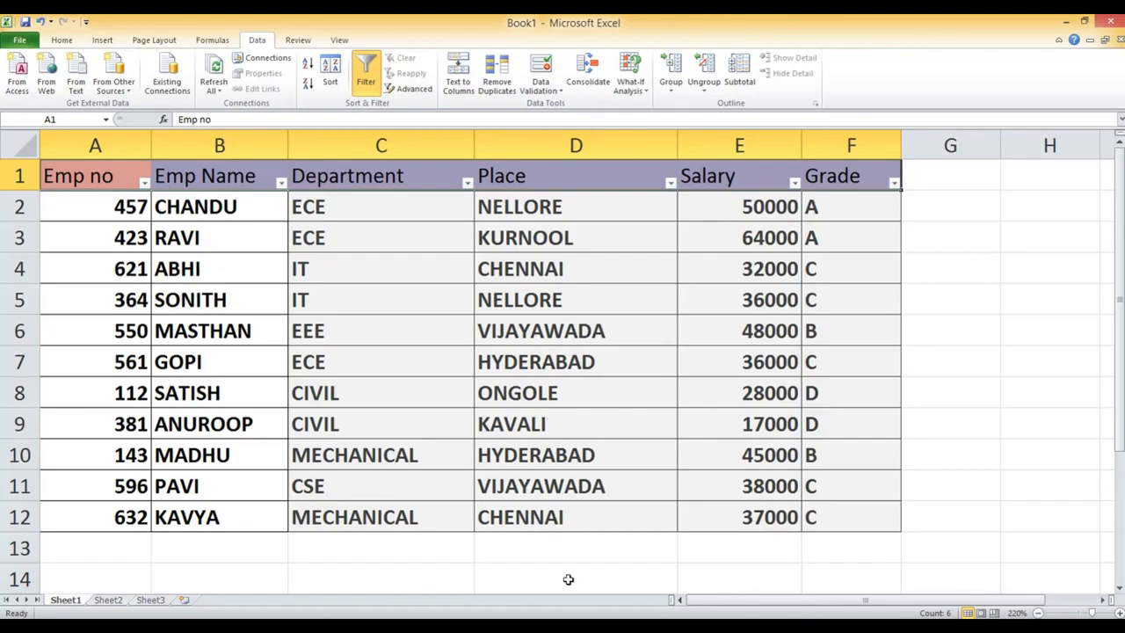
# - Switch to the Word document, read the filtering questions and select the first one, and return to the employee table in Excel
pyautogui.hotkey('alt', 'Tab')
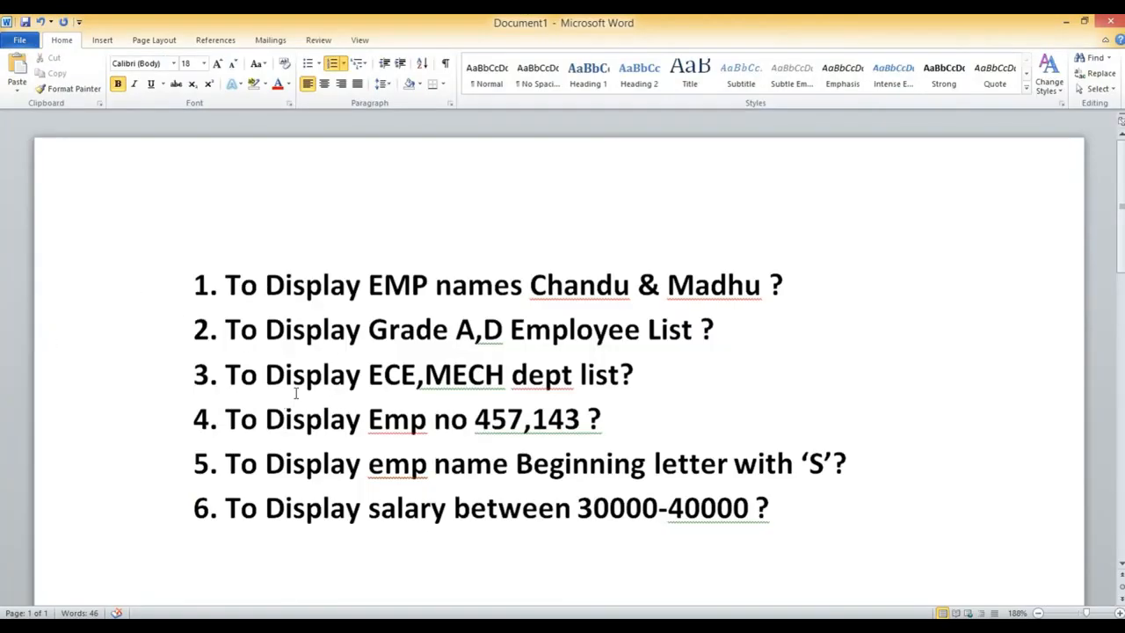
pyautogui.moveTo(223, 191)
pyautogui.mouseDown()
pyautogui.moveTo(131, 264)
pyautogui.moveTo(244, 508)
pyautogui.moveTo(351, 540)
pyautogui.moveTo(998, 494)
pyautogui.moveTo(835, 285)
pyautogui.moveTo(462, 230)
pyautogui.moveTo(322, 190)
pyautogui.moveTo(250, 190)
pyautogui.mouseUp()
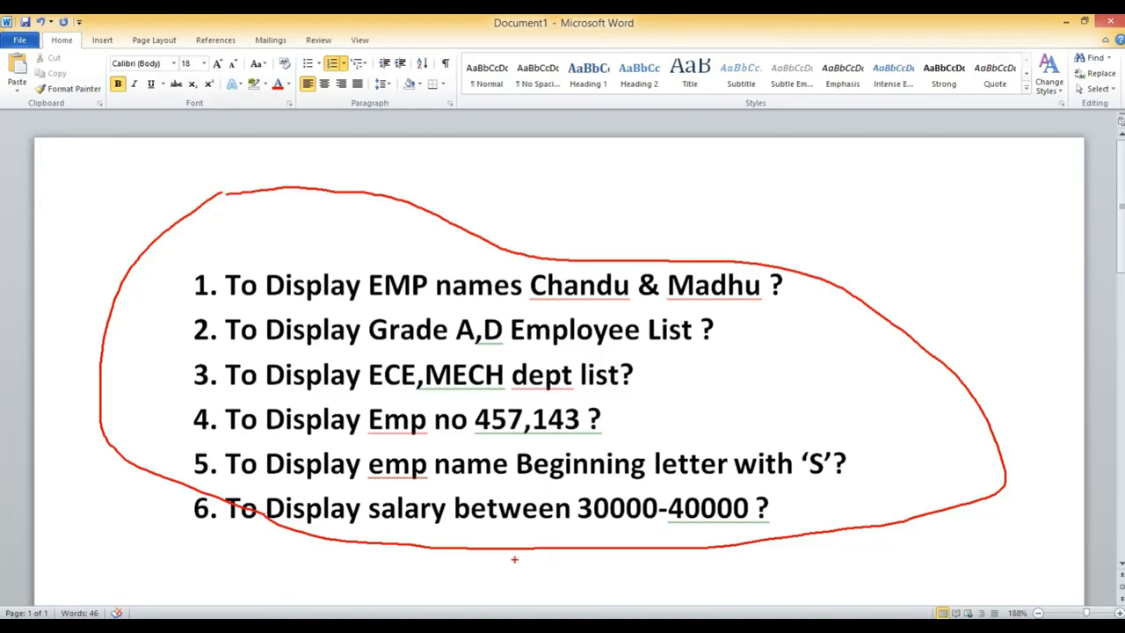
pyautogui.press('Escape')
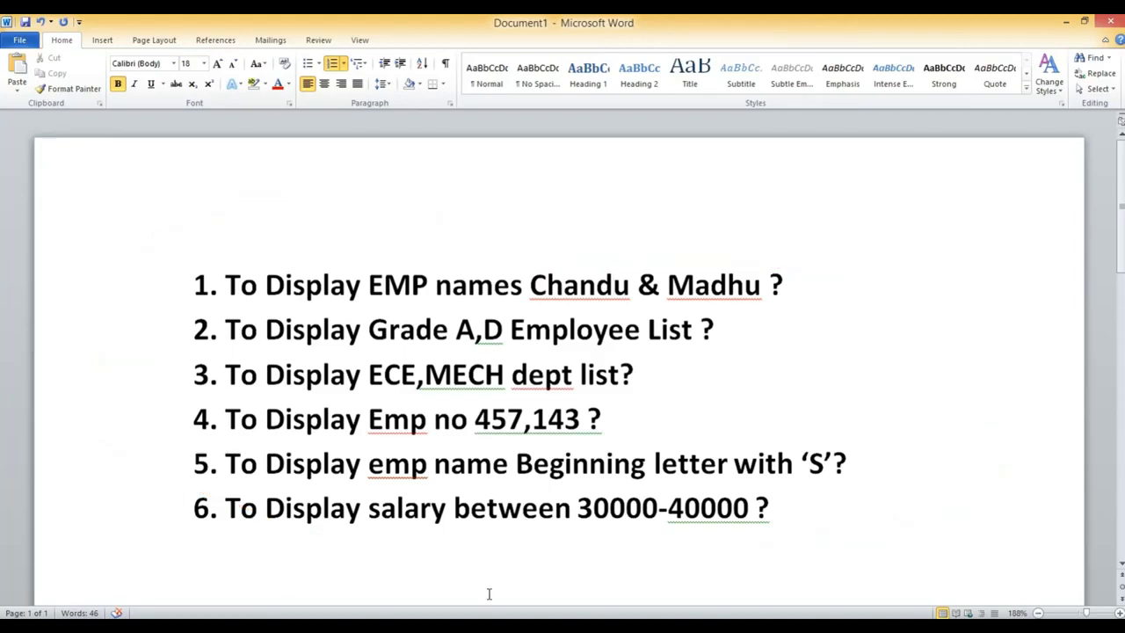
pyautogui.hotkey('alt', 'Tab')
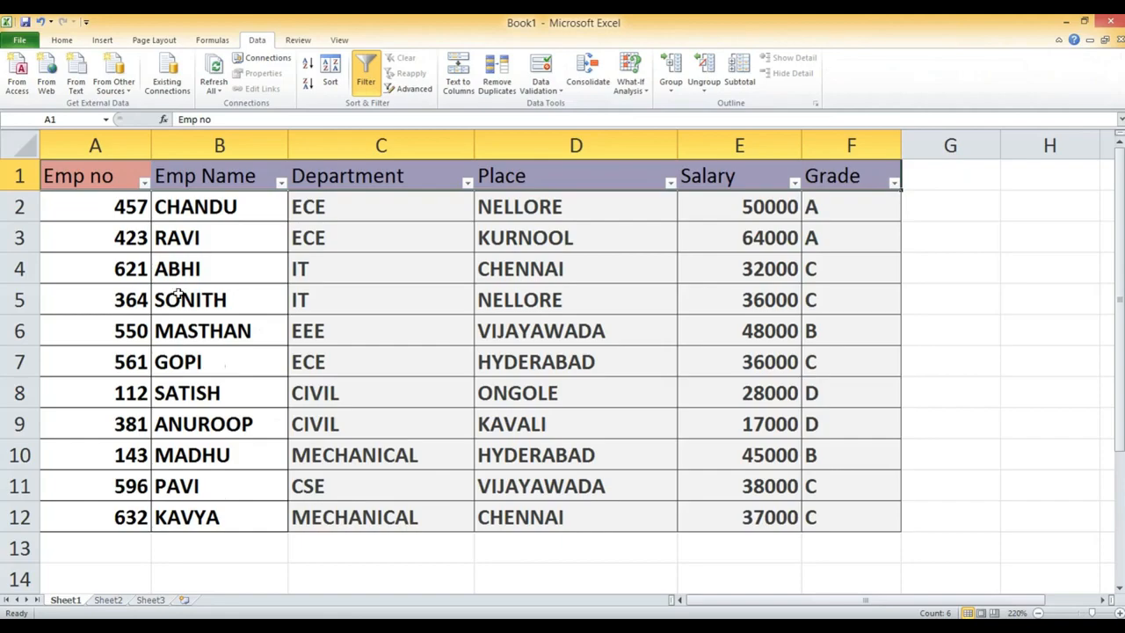
pyautogui.hotkey('alt', 'Tab')
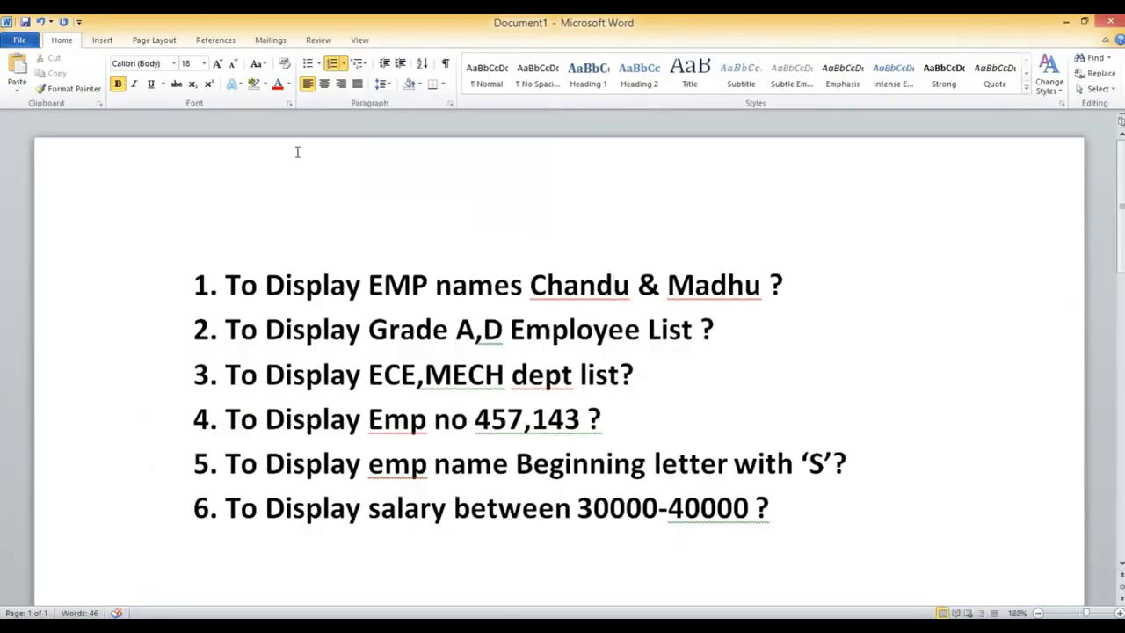
pyautogui.moveTo(219, 285); pyautogui.dragTo(795, 290)
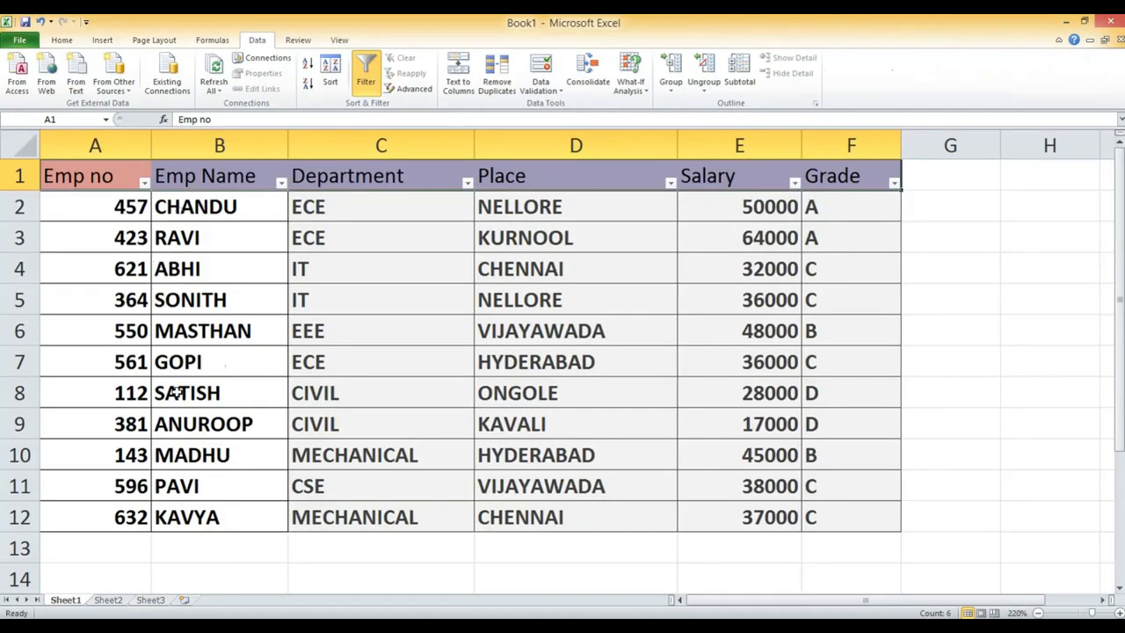
pyautogui.click(457, 626)
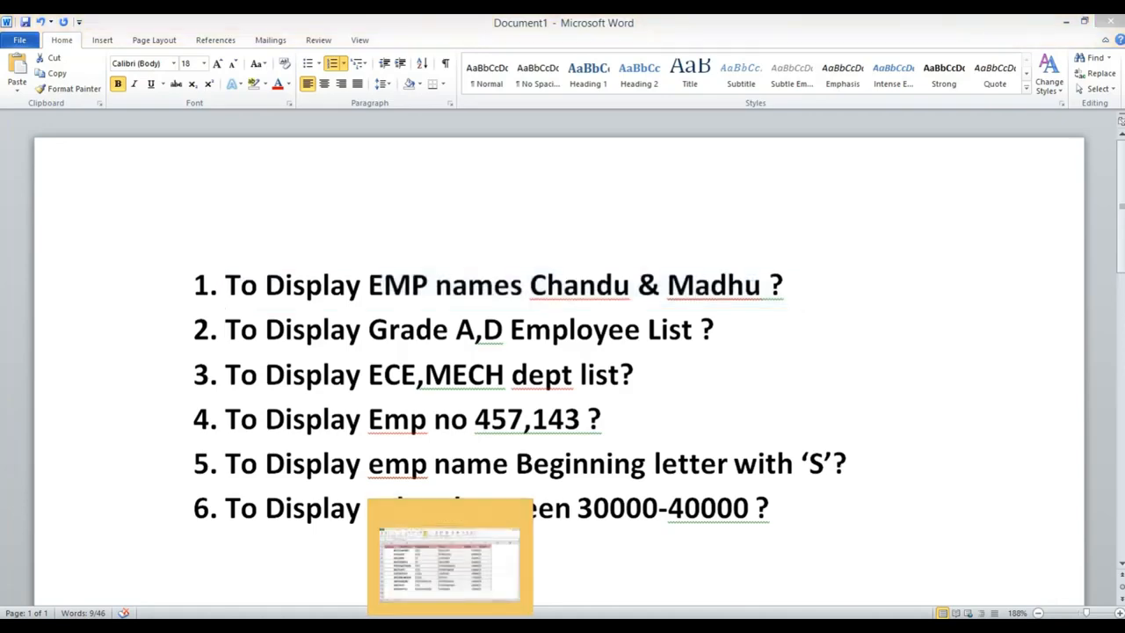
pyautogui.click(455, 624)
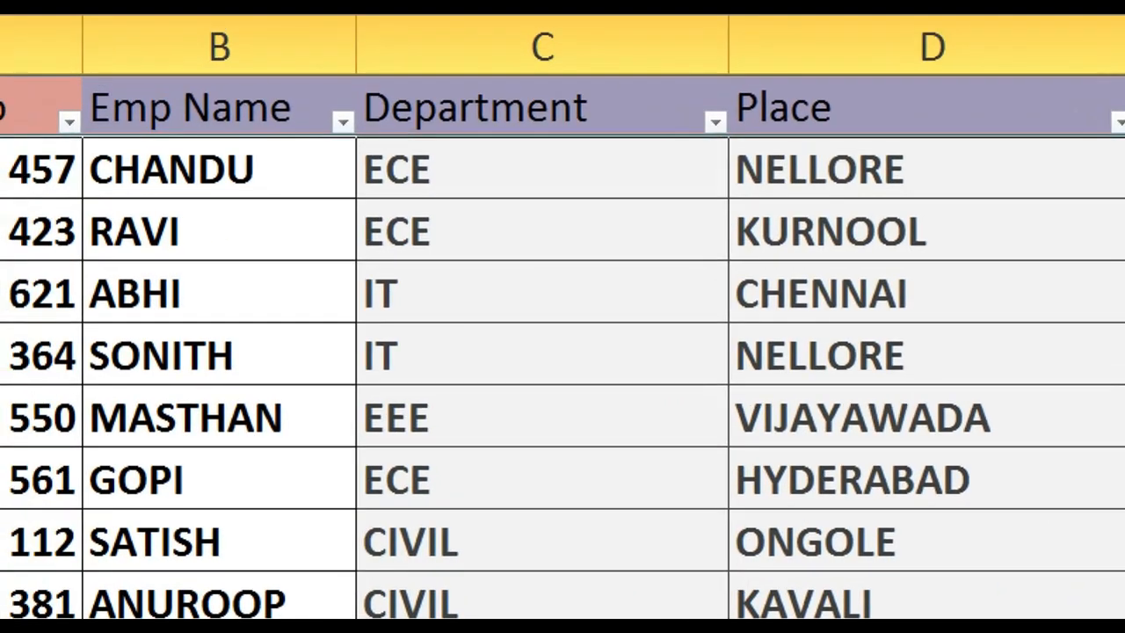
pyautogui.moveTo(82, 60)
pyautogui.mouseDown()
pyautogui.moveTo(69, 132)
pyautogui.moveTo(356, 172)
pyautogui.moveTo(219, 66)
pyautogui.moveTo(95, 70)
pyautogui.mouseUp()
pyautogui.press('Escape')
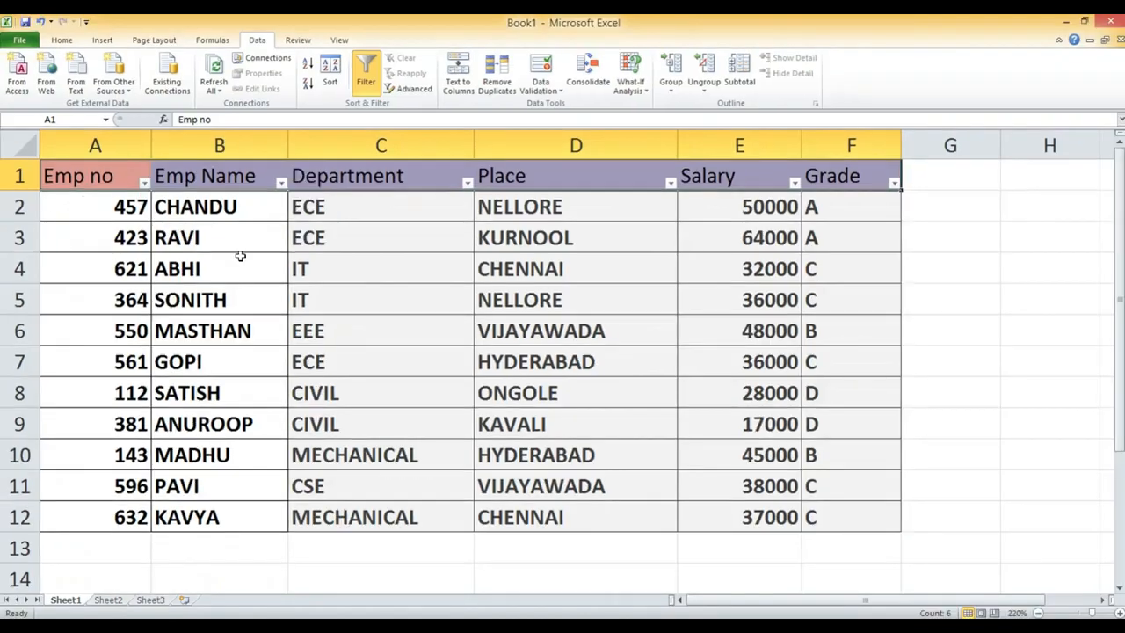
# - Examine the text filter options of the Emp Name column and the number filter options of the Emp no column
pyautogui.click(282, 183)
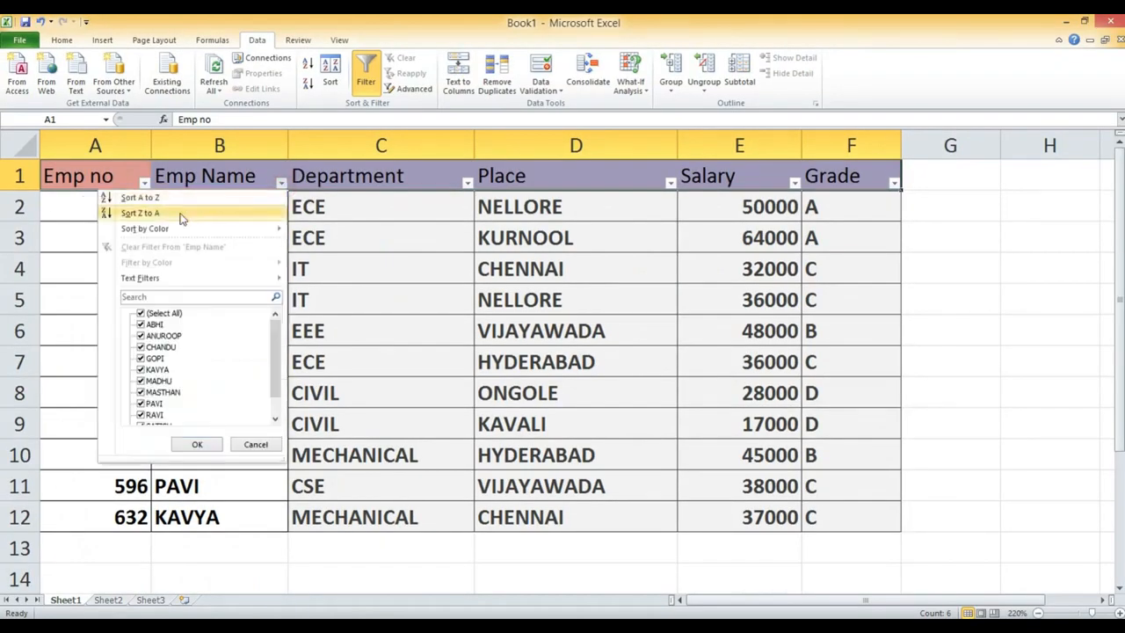
pyautogui.moveTo(163, 279)
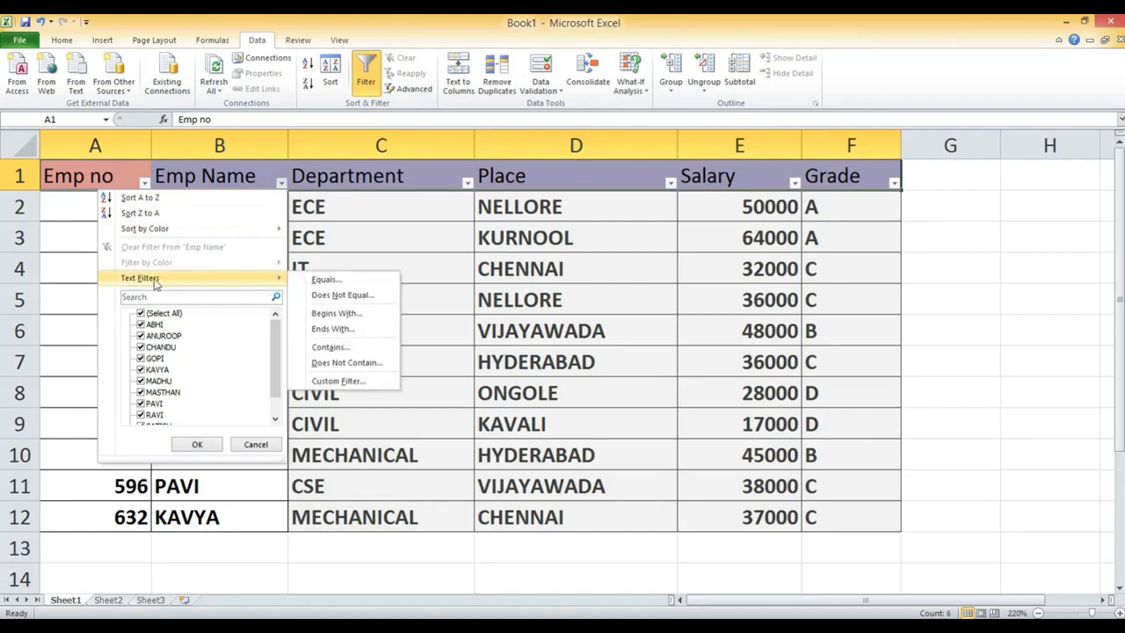
pyautogui.click(239, 578)
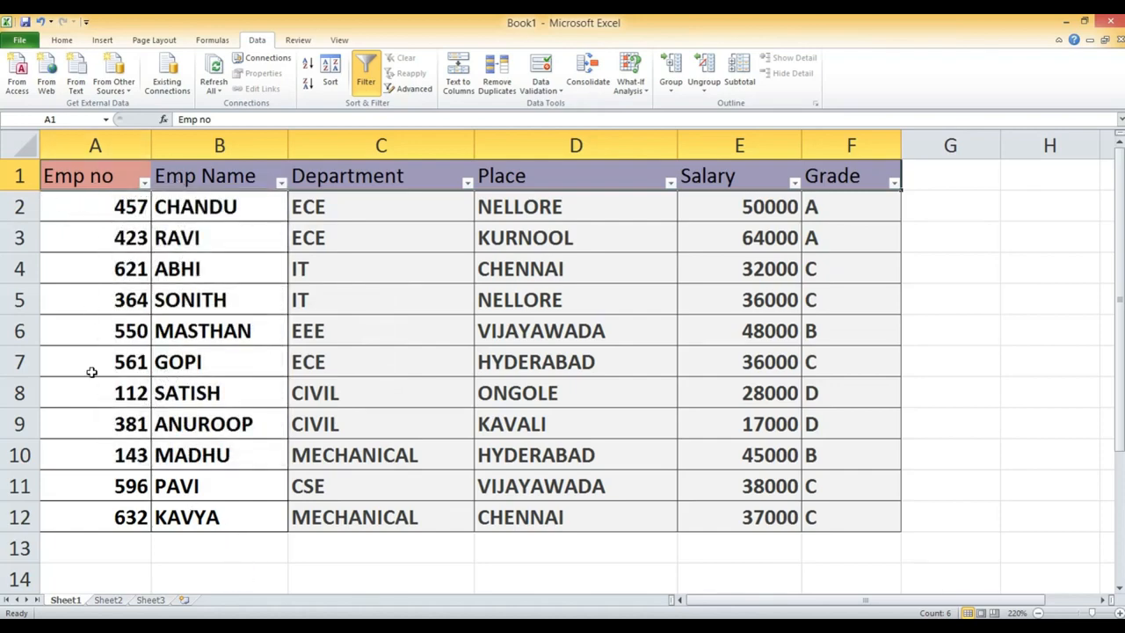
pyautogui.click(144, 182)
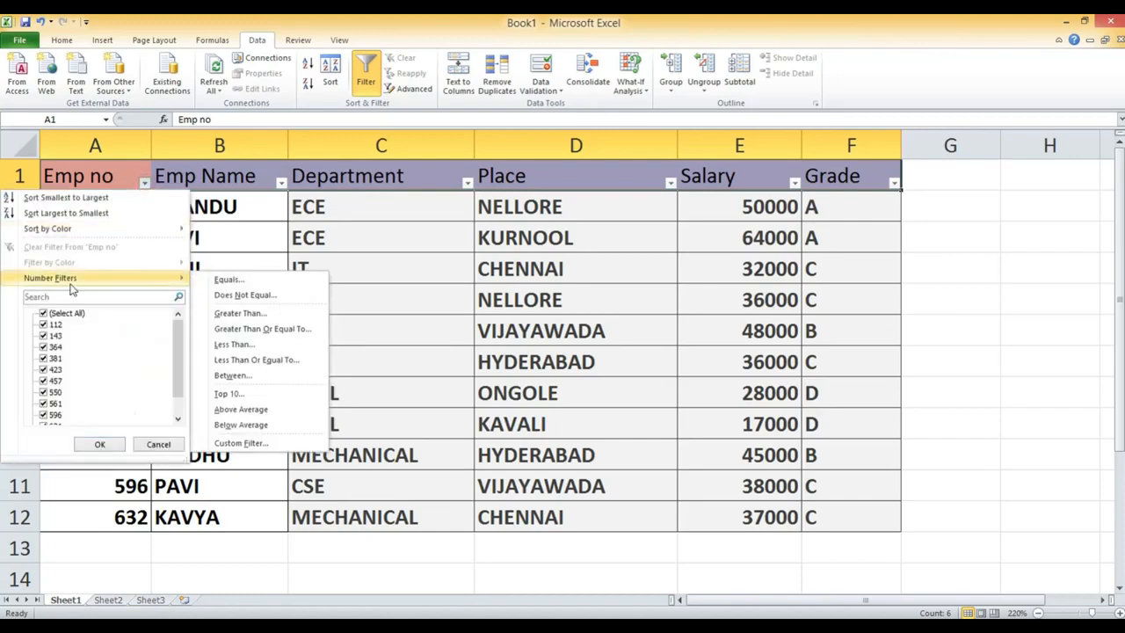
pyautogui.click(116, 562)
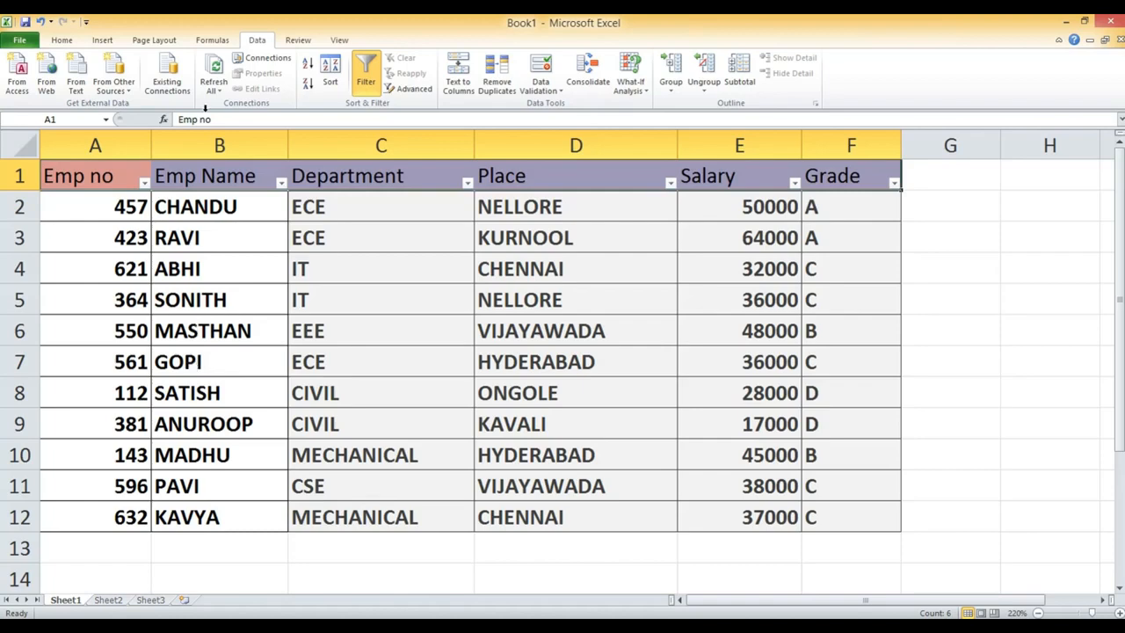
pyautogui.click(281, 183)
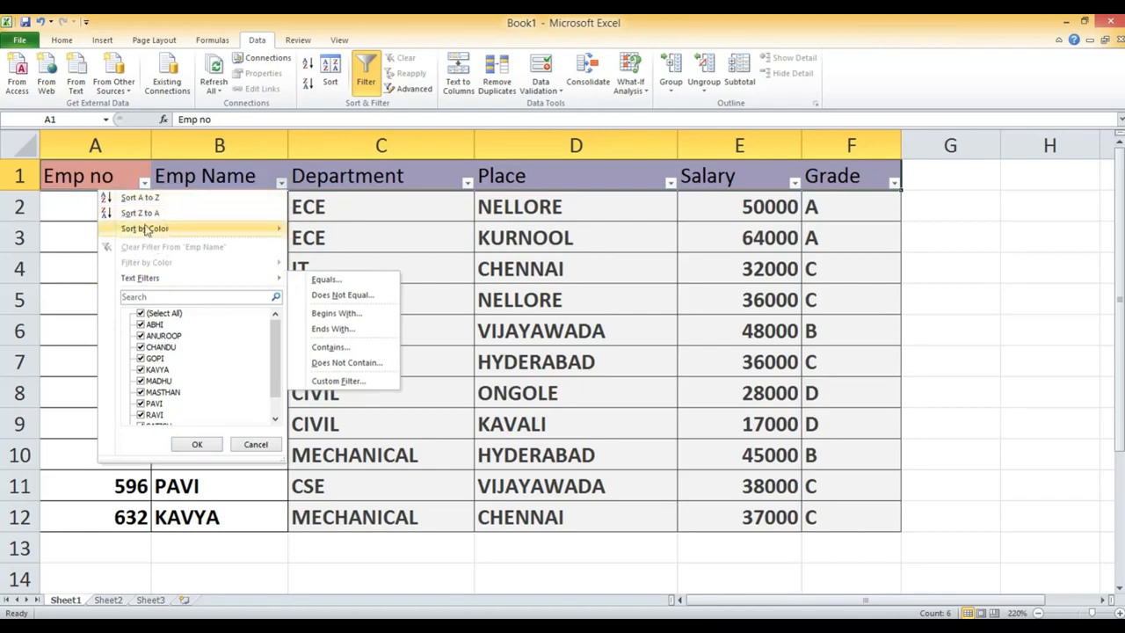
pyautogui.click(157, 279)
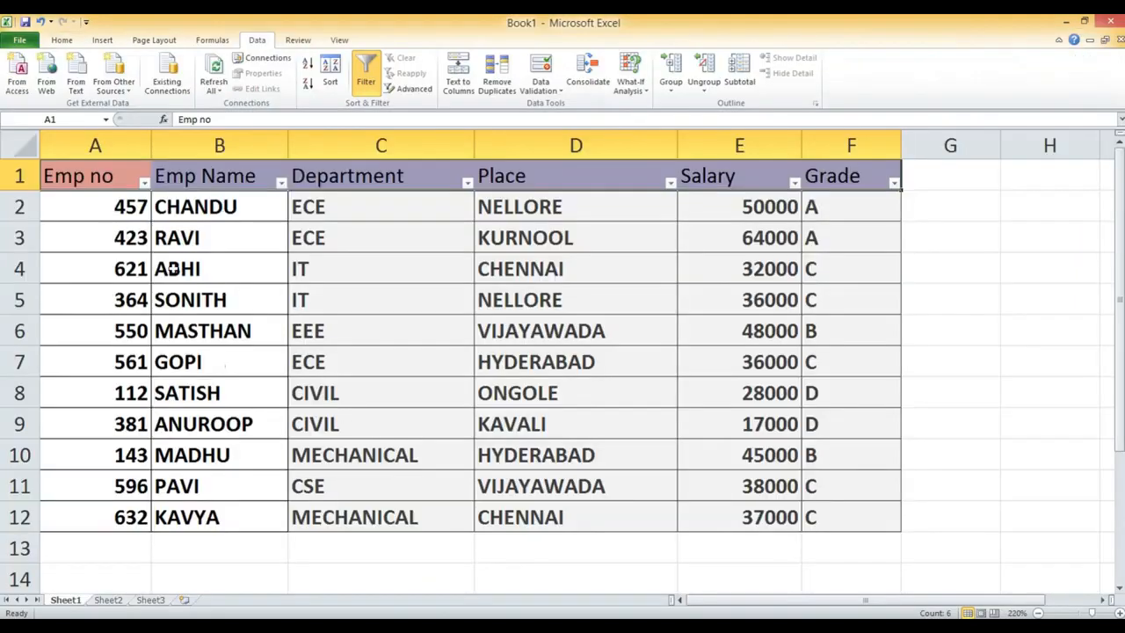
pyautogui.click(281, 181)
pyautogui.moveTo(232, 276)
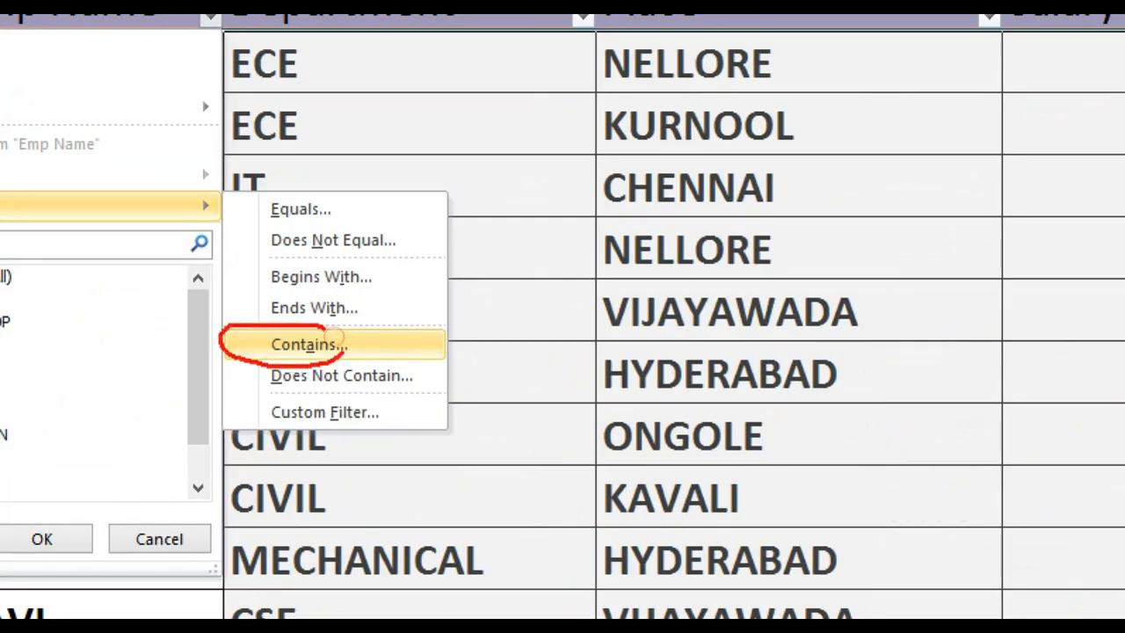
pyautogui.moveTo(334, 337); pyautogui.dragTo(304, 322)
pyautogui.press('Escape')
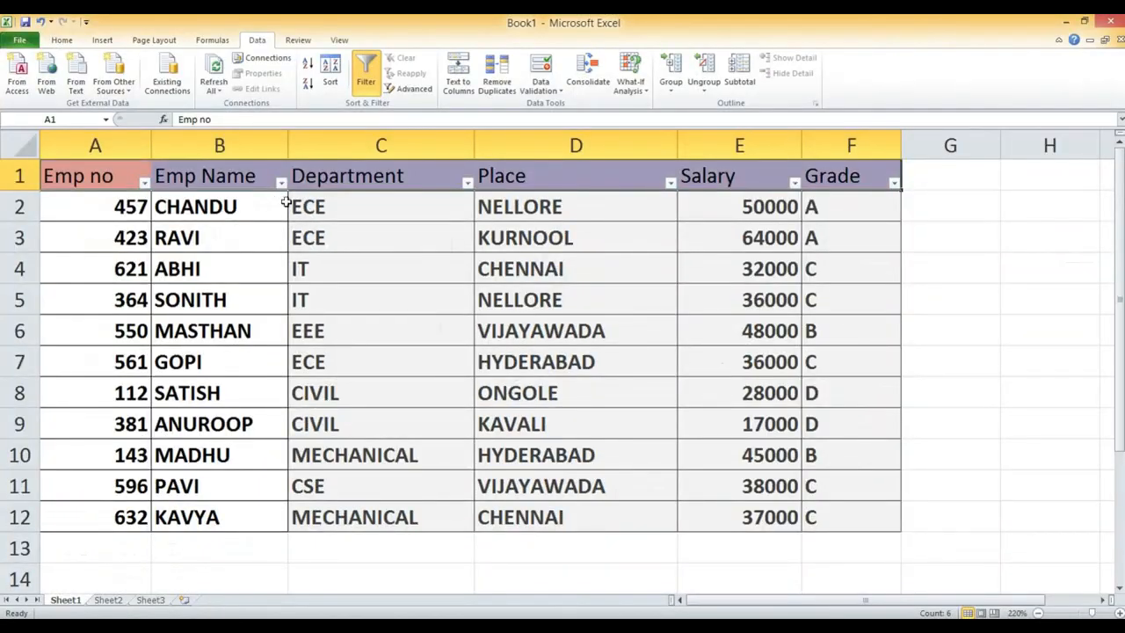
# - Filter the Emp Name column with a custom text filter for rows that contain either of the two employee names in the first question
pyautogui.click(281, 183)
pyautogui.moveTo(270, 280)
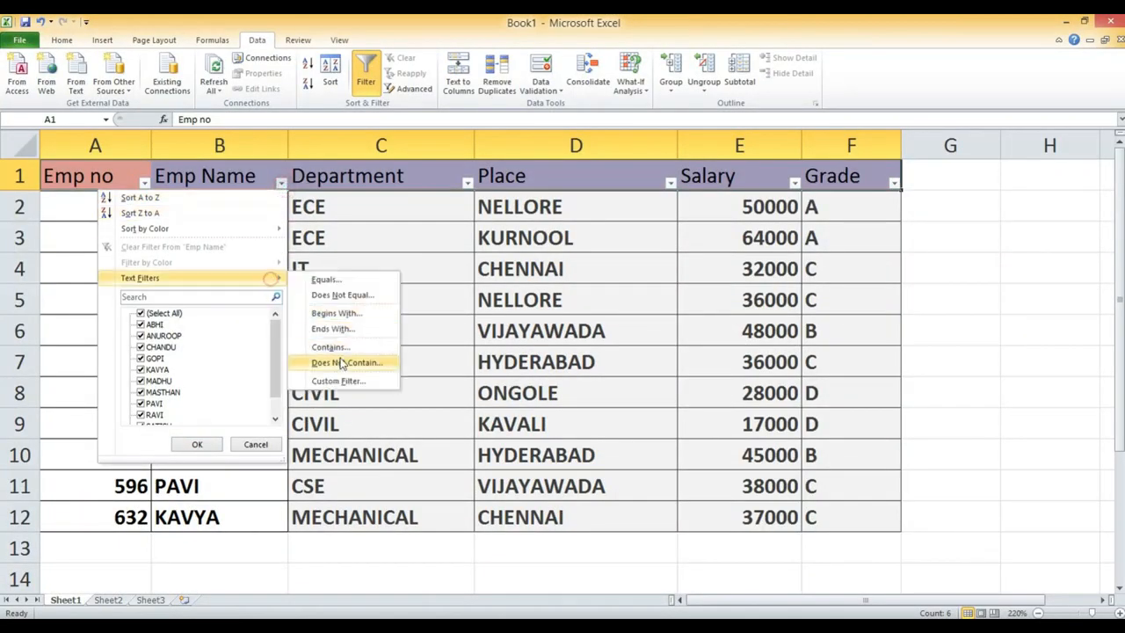
pyautogui.click(330, 346)
pyautogui.moveTo(751, 179); pyautogui.dragTo(416, 182)
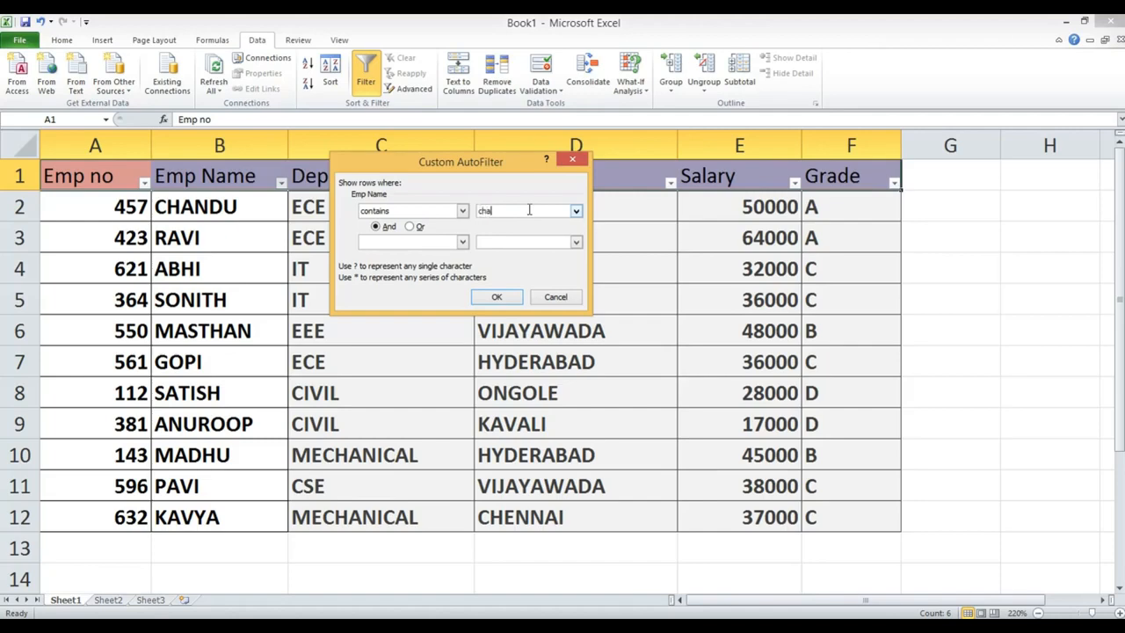
pyautogui.click(514, 239)
pyautogui.click(411, 227)
pyautogui.click(462, 242)
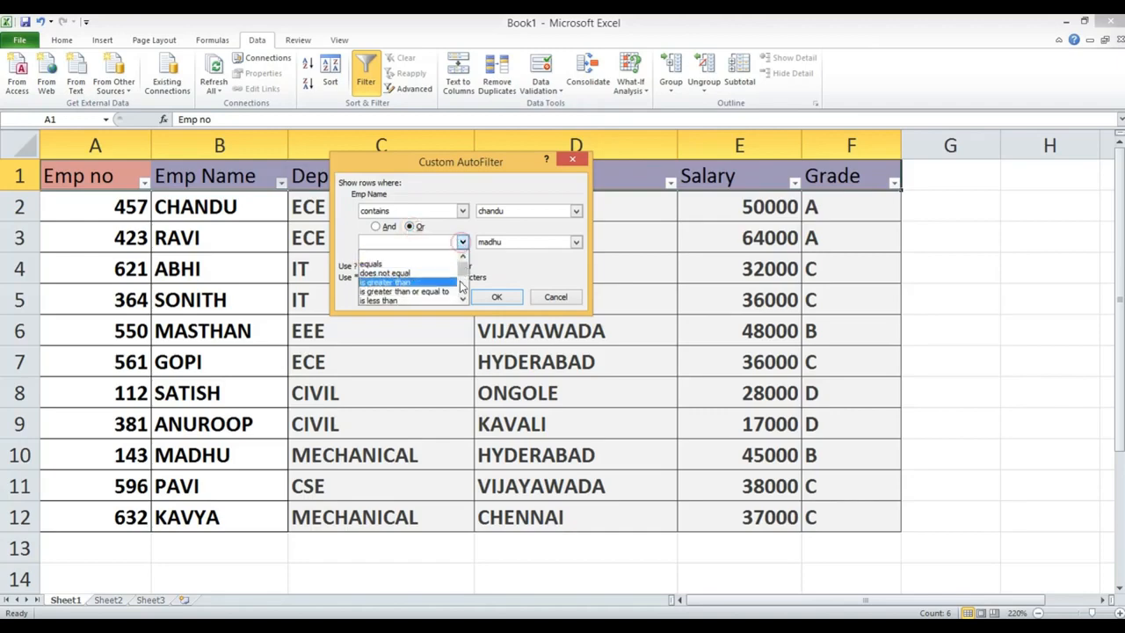
pyautogui.scroll(-2, 460, 282)
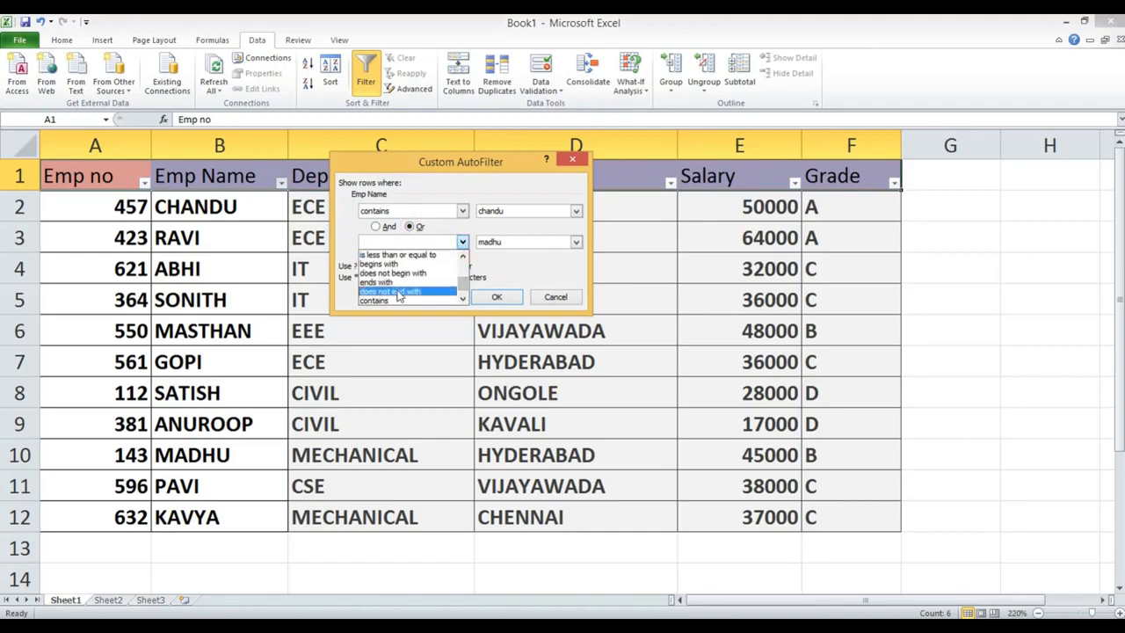
pyautogui.click(390, 300)
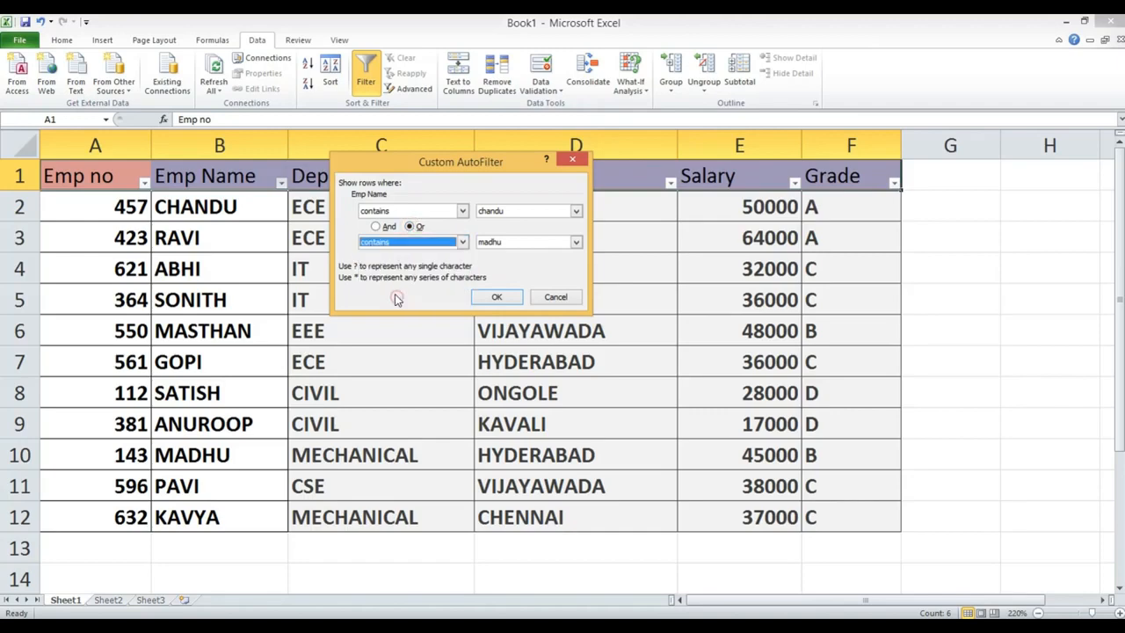
pyautogui.click(496, 298)
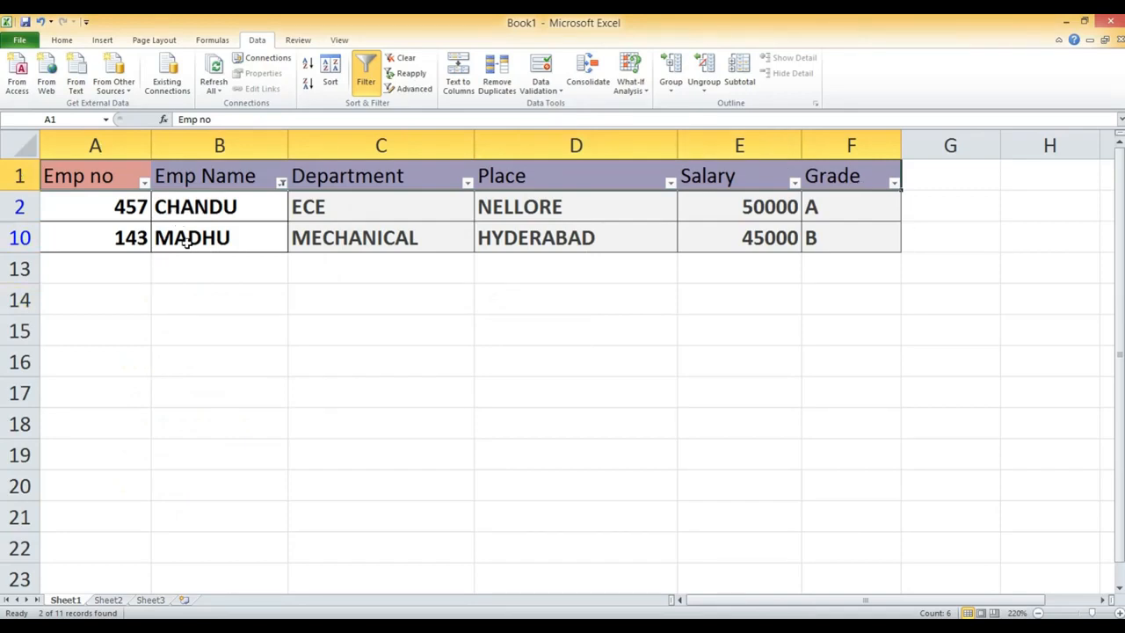
pyautogui.click(279, 184)
pyautogui.moveTo(220, 280)
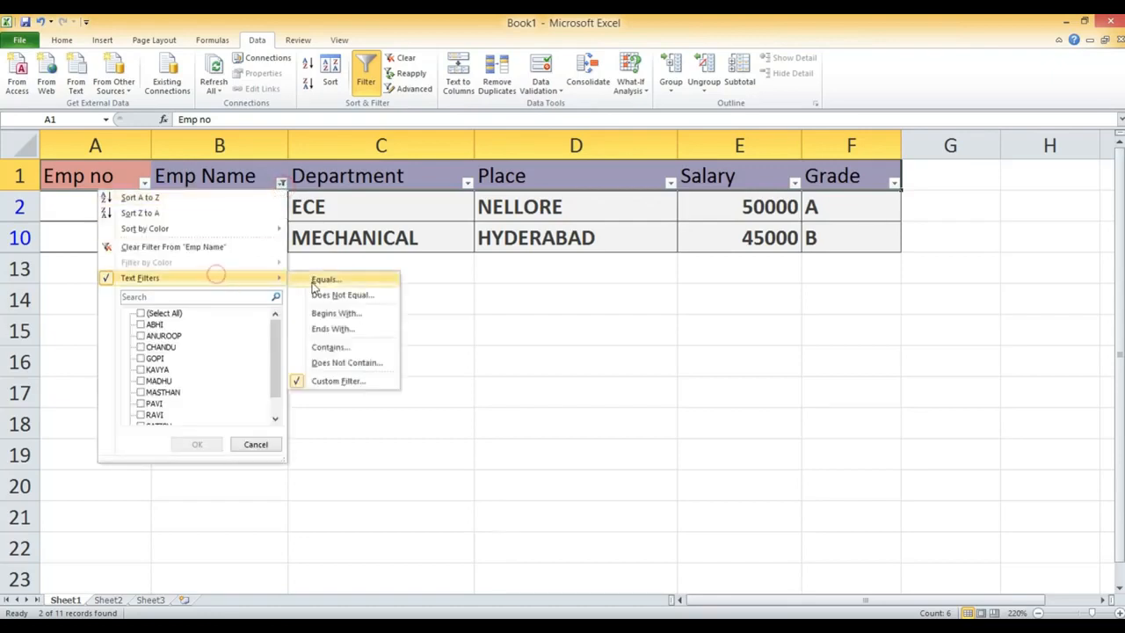
pyautogui.click(331, 347)
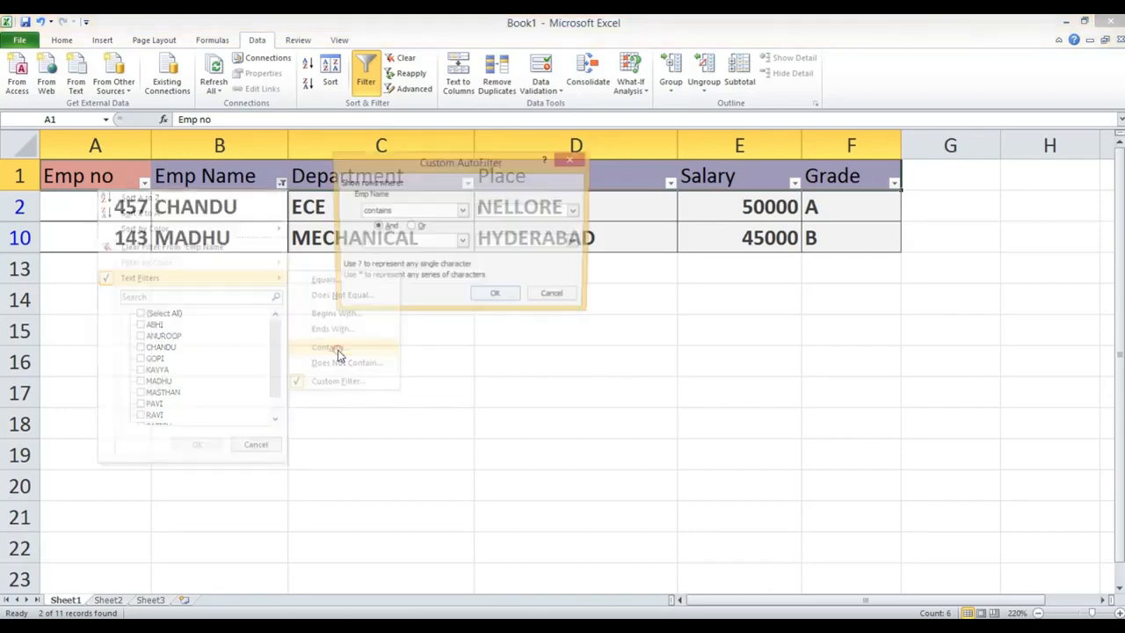
pyautogui.click(567, 159)
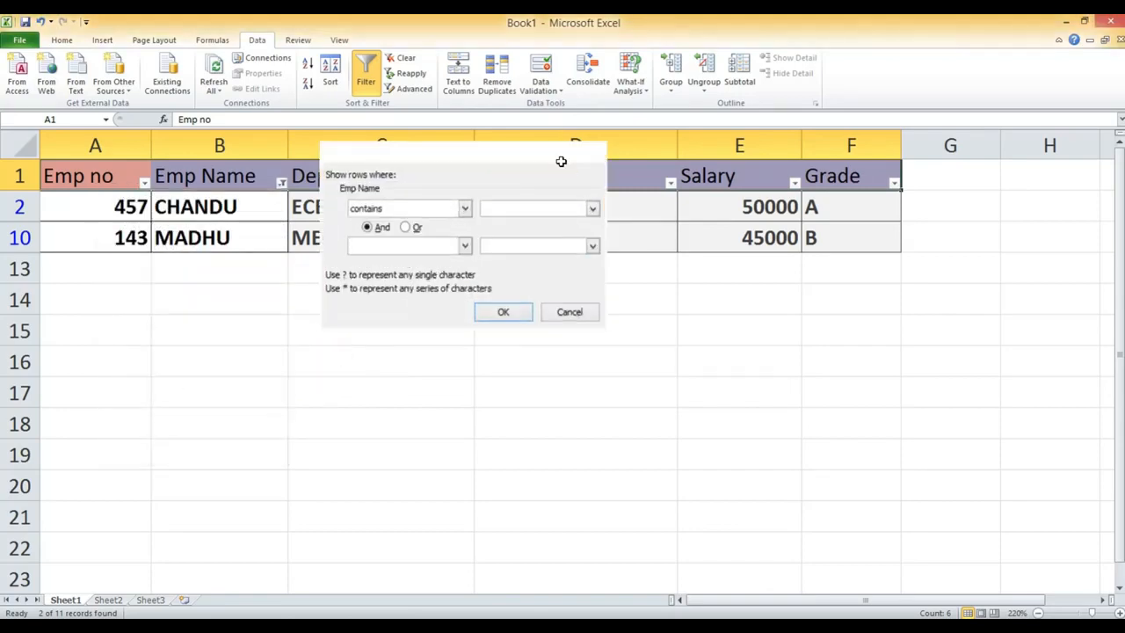
# - Restore all employee rows by selecting every name in the Emp Name filter
pyautogui.click(281, 182)
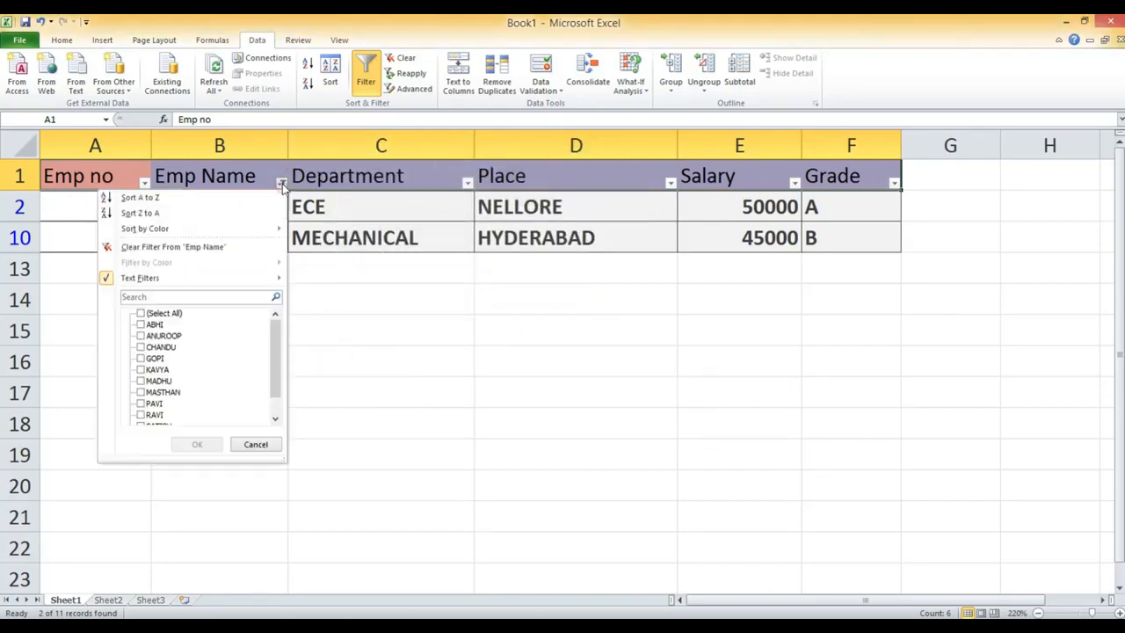
pyautogui.click(140, 314)
pyautogui.click(196, 444)
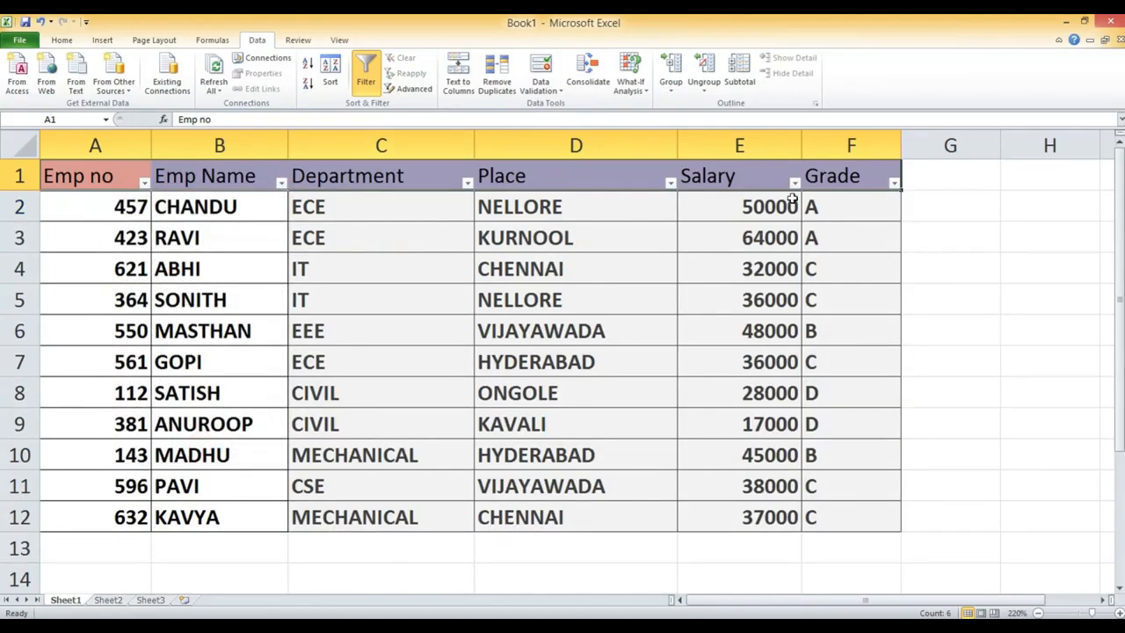
# - Switch to the Word document and select the second question, about displaying the Grade A,C employee list
pyautogui.hotkey('alt', 'Tab')
pyautogui.click(188, 335)
pyautogui.moveTo(225, 332); pyautogui.dragTo(726, 347)
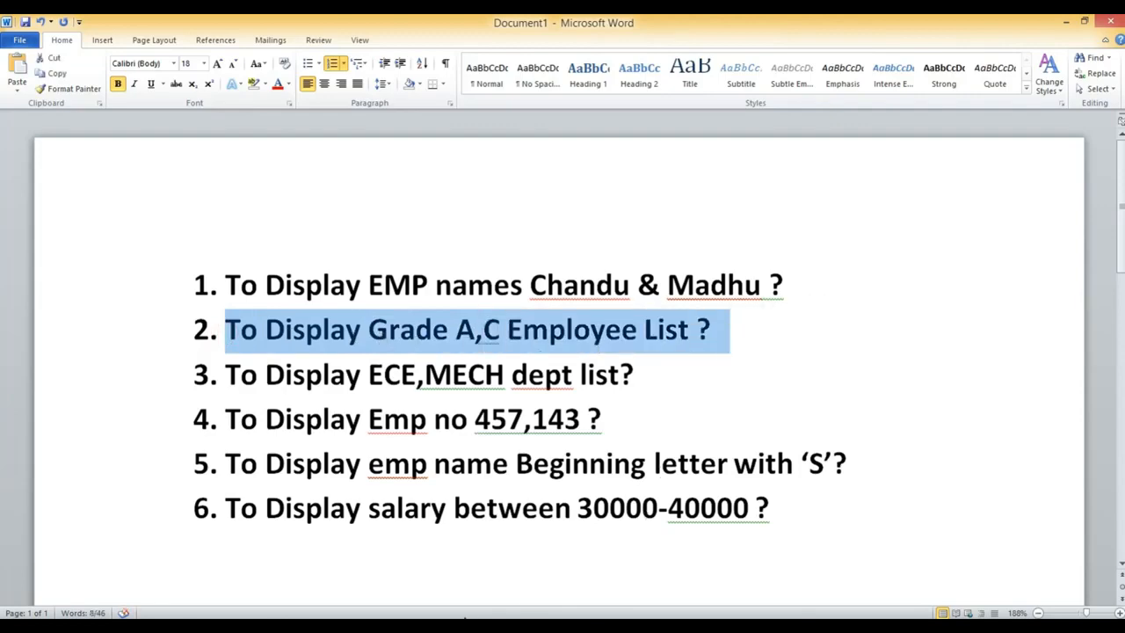
# - Switch to the Excel workbook and examine the text filter options of the Grade column
pyautogui.click(475, 625)
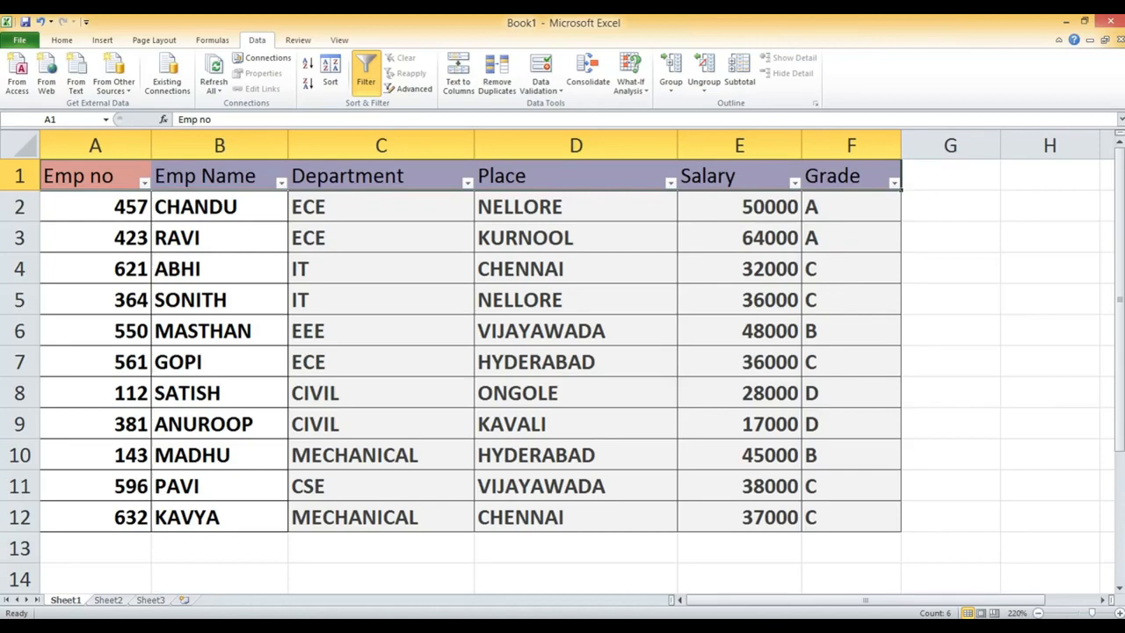
pyautogui.click(895, 184)
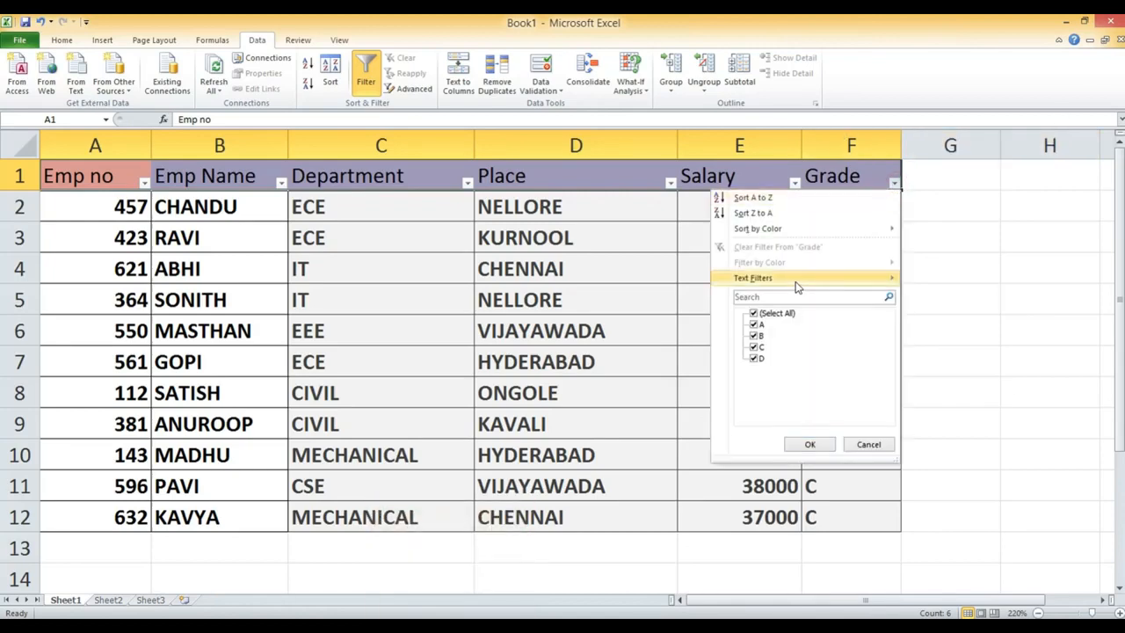
pyautogui.moveTo(797, 287)
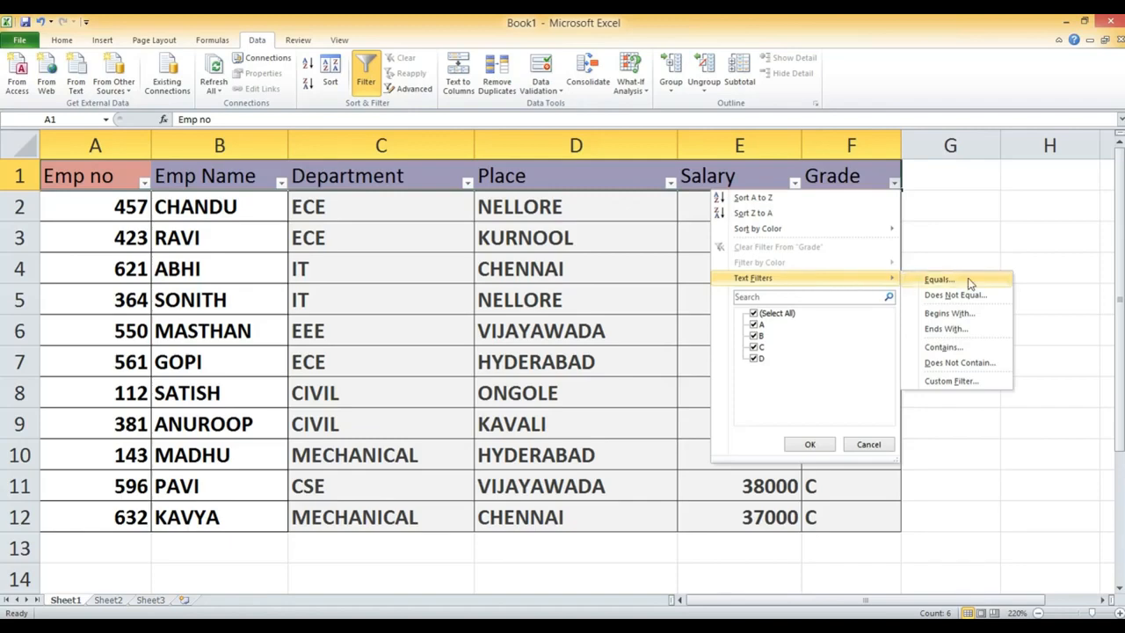
pyautogui.click(976, 240)
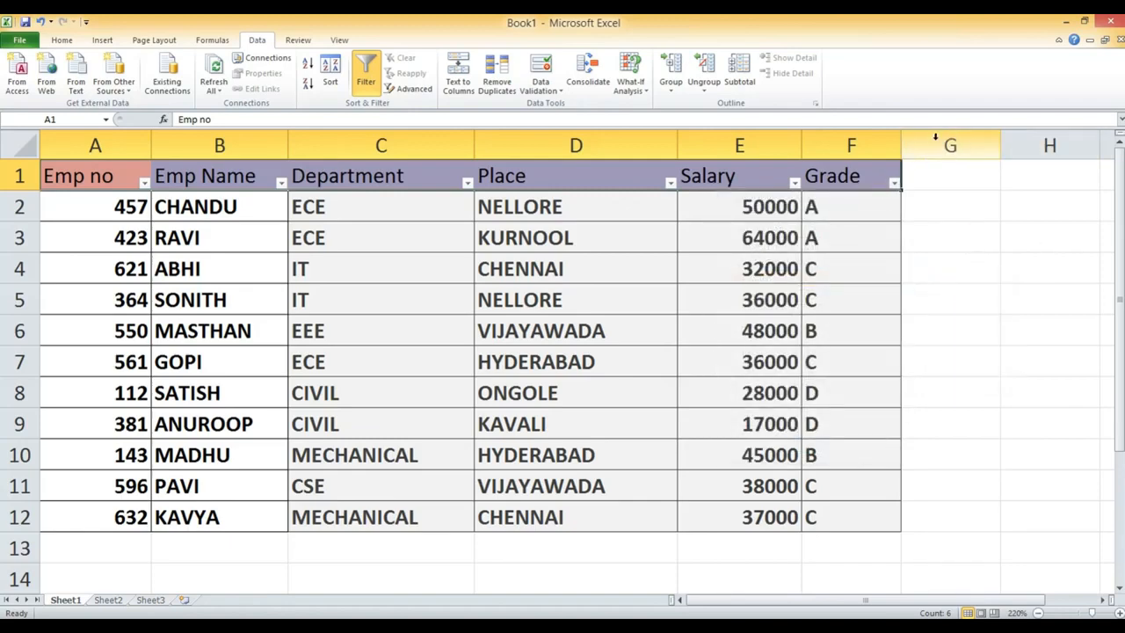
# - Filter the Grade column so that only employees with grades A and C are shown
pyautogui.click(893, 182)
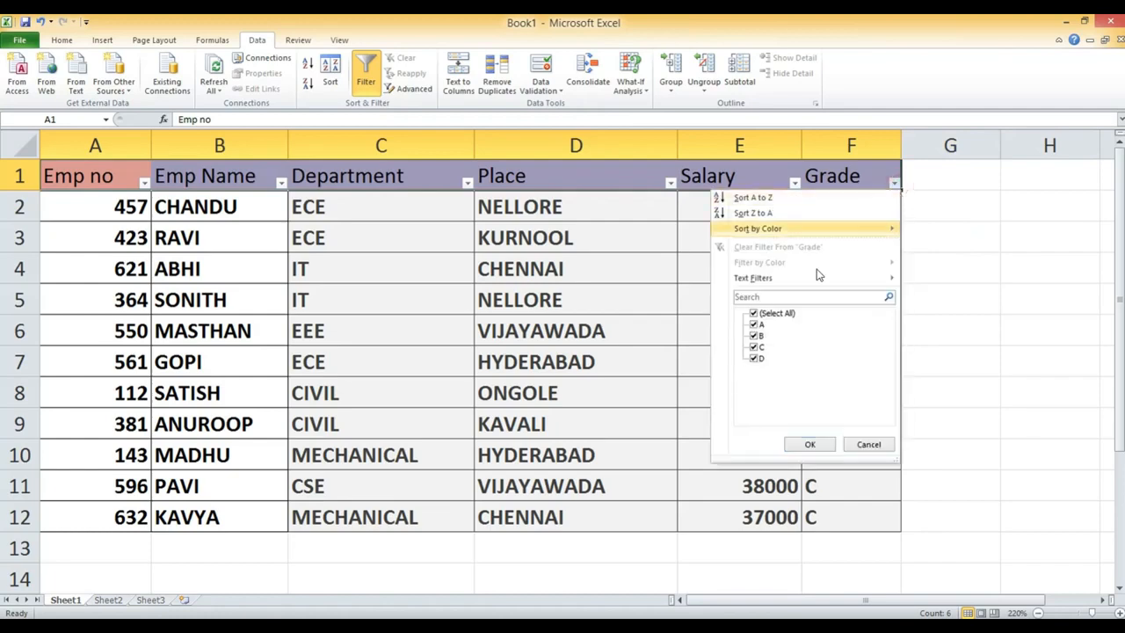
pyautogui.click(753, 313)
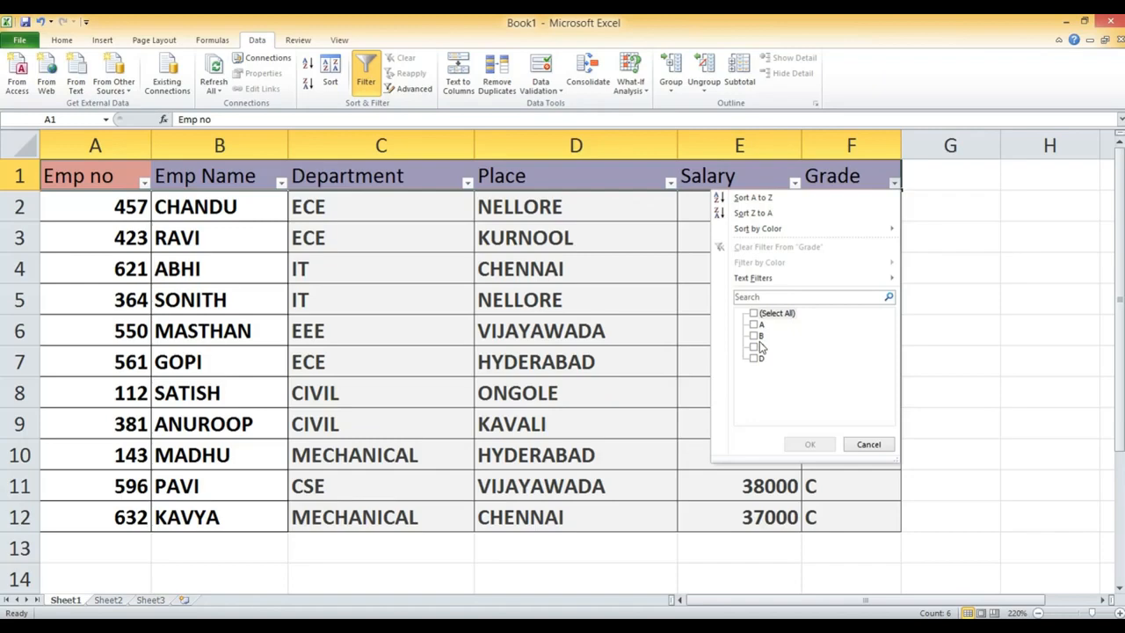
pyautogui.click(754, 325)
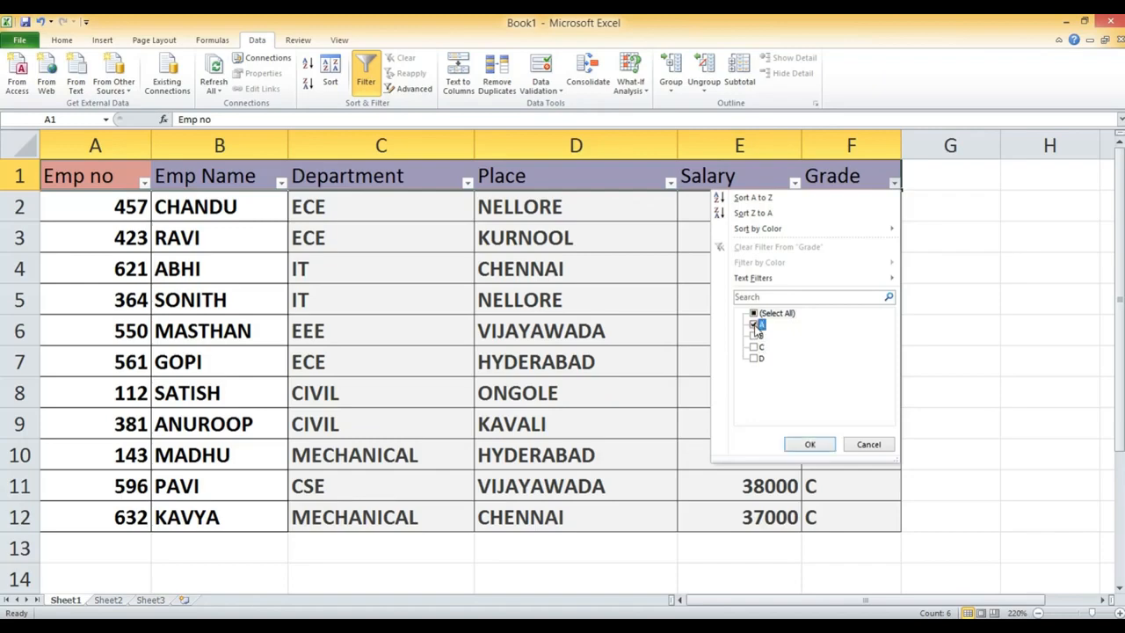
pyautogui.click(754, 347)
pyautogui.click(809, 444)
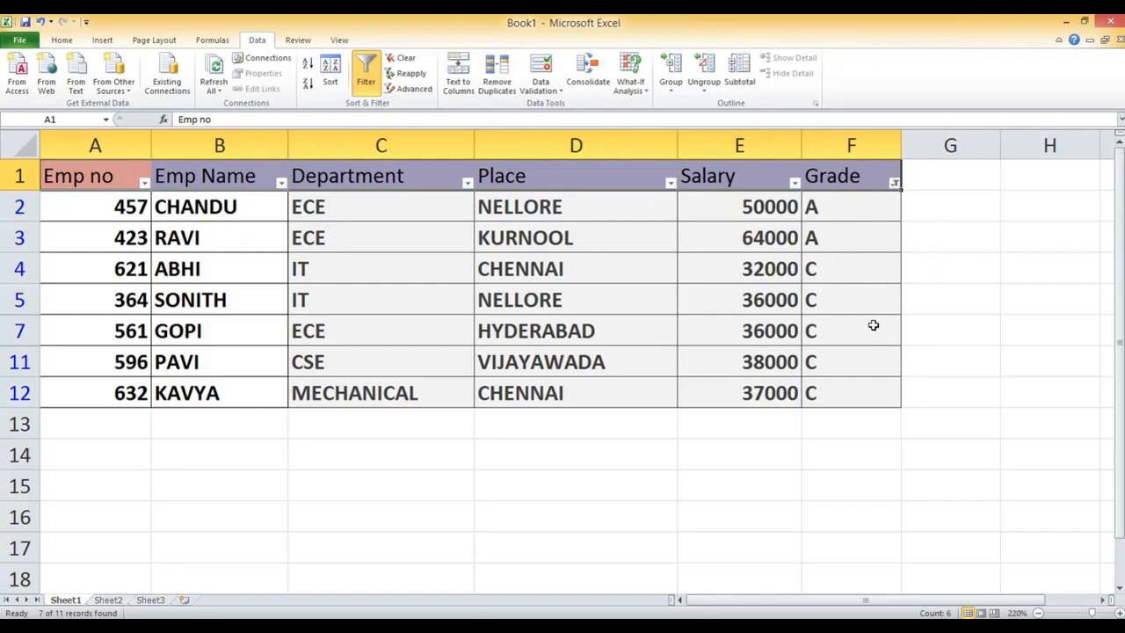
# - Restore all employee rows by selecting every grade in the Grade filter
pyautogui.click(893, 183)
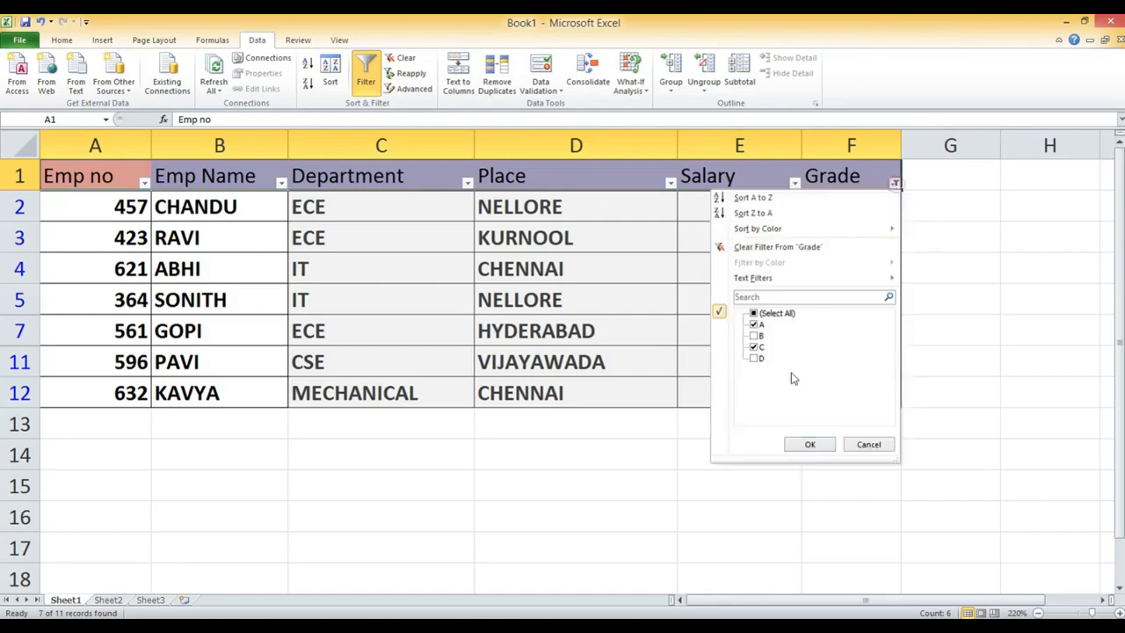
pyautogui.click(753, 314)
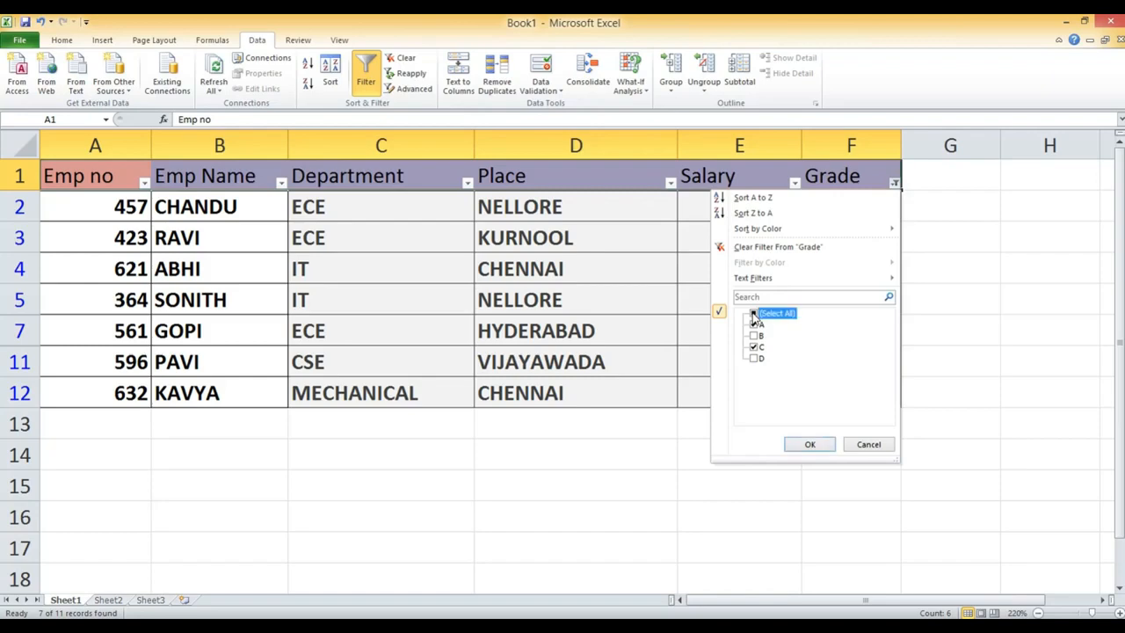
pyautogui.click(810, 445)
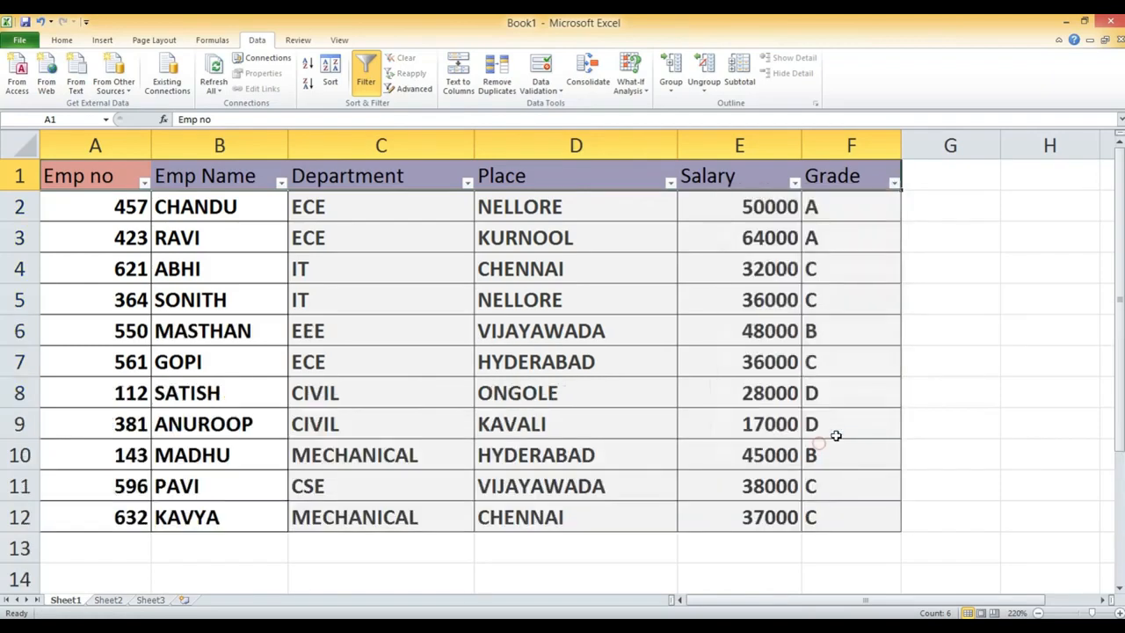
# - Select the third question, about displaying the ECE,MECH dept list, in the Word document and return to the Excel workbook
pyautogui.hotkey('alt', 'Tab')
pyautogui.moveTo(226, 374); pyautogui.dragTo(654, 376)
pyautogui.hotkey('alt', 'Tab')
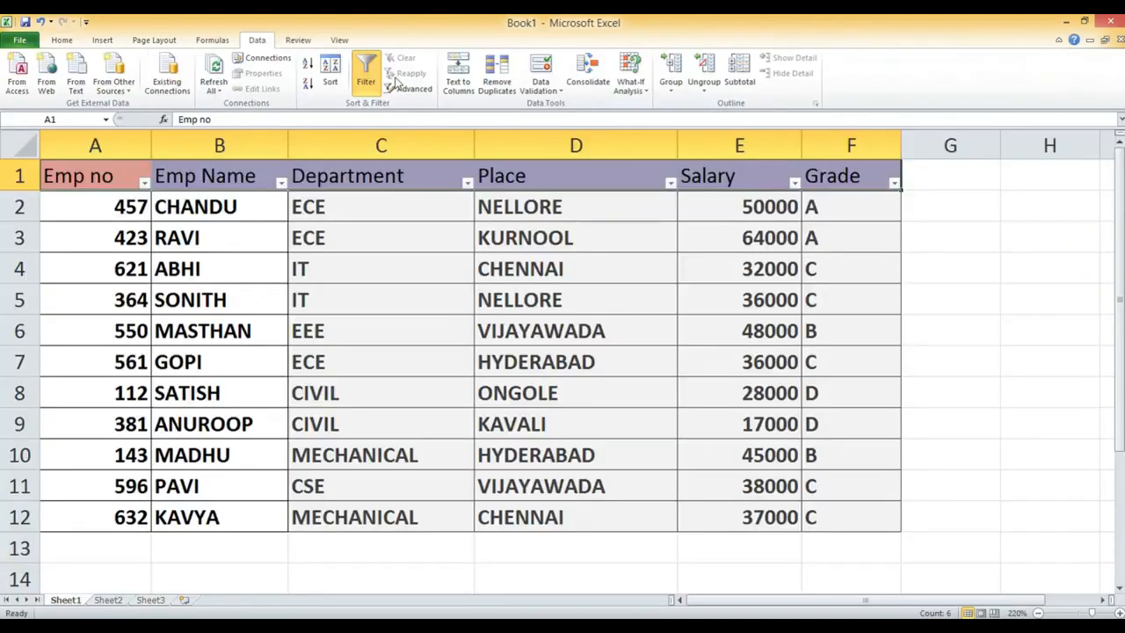